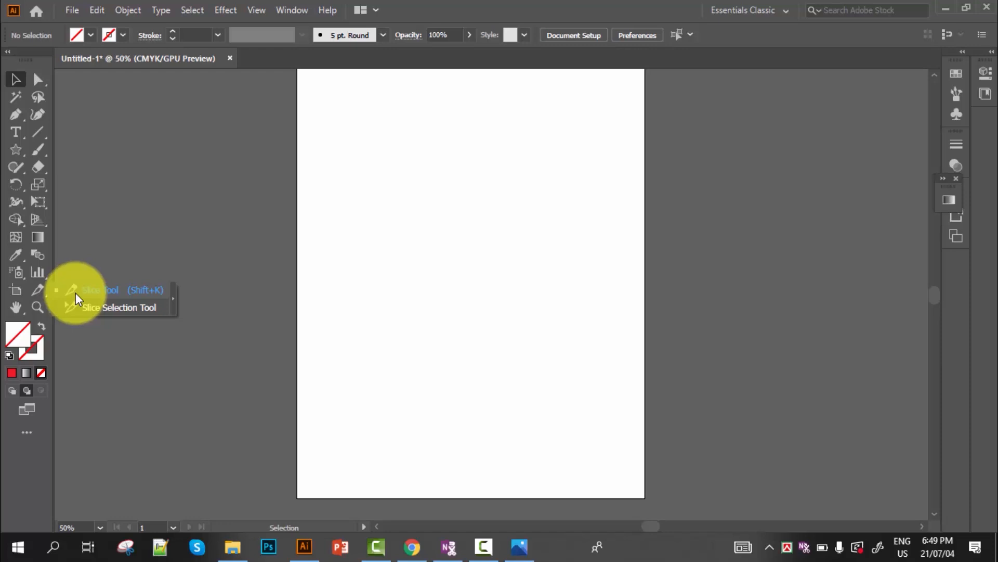
- Draw a small, nearly square rectangle in the upper-left part of the artboard and fill it with CMYK Red
drag(12, 149, 74, 149)
scroll(302, 271, up, 1)
drag(369, 187, 419, 241)
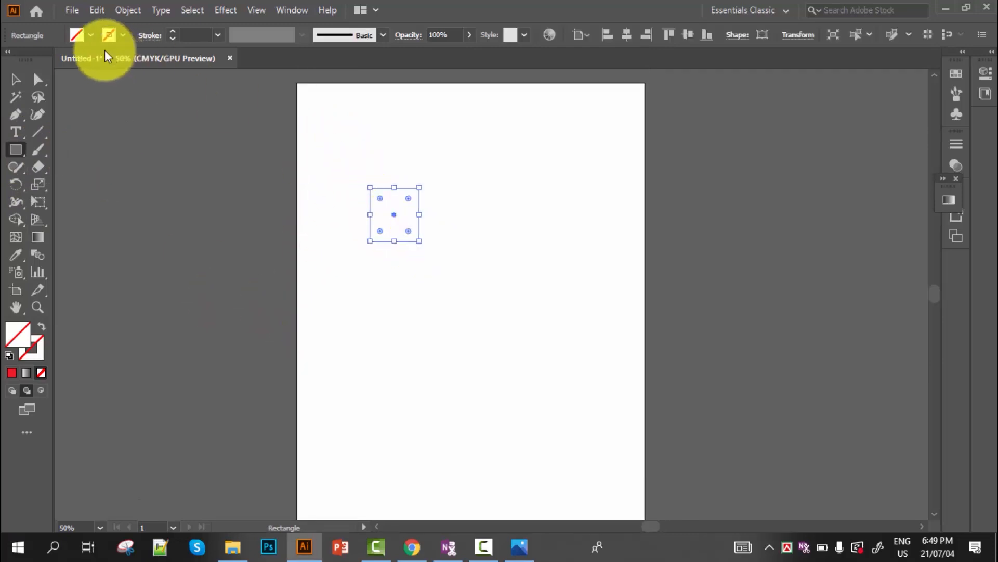
click(90, 35)
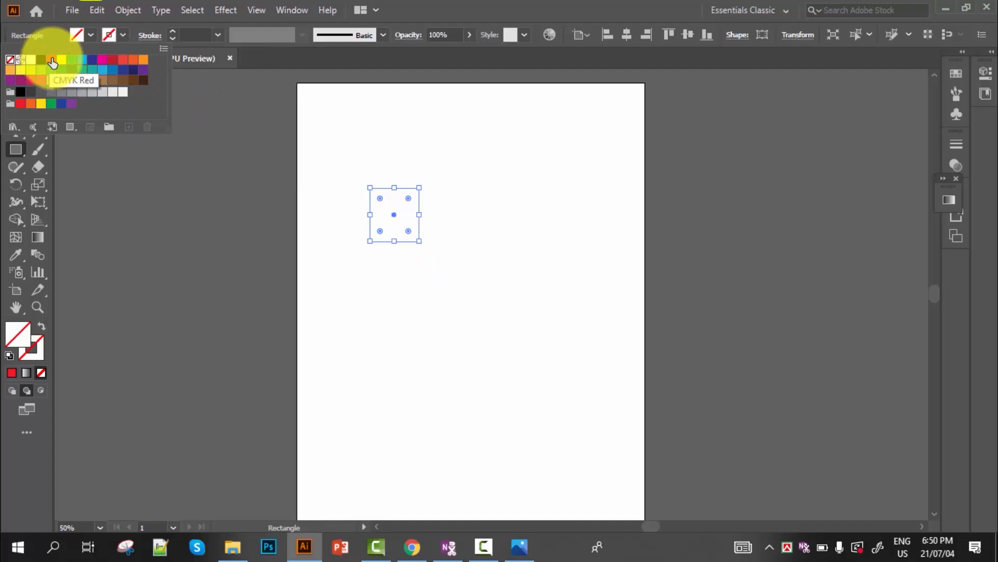
click(51, 61)
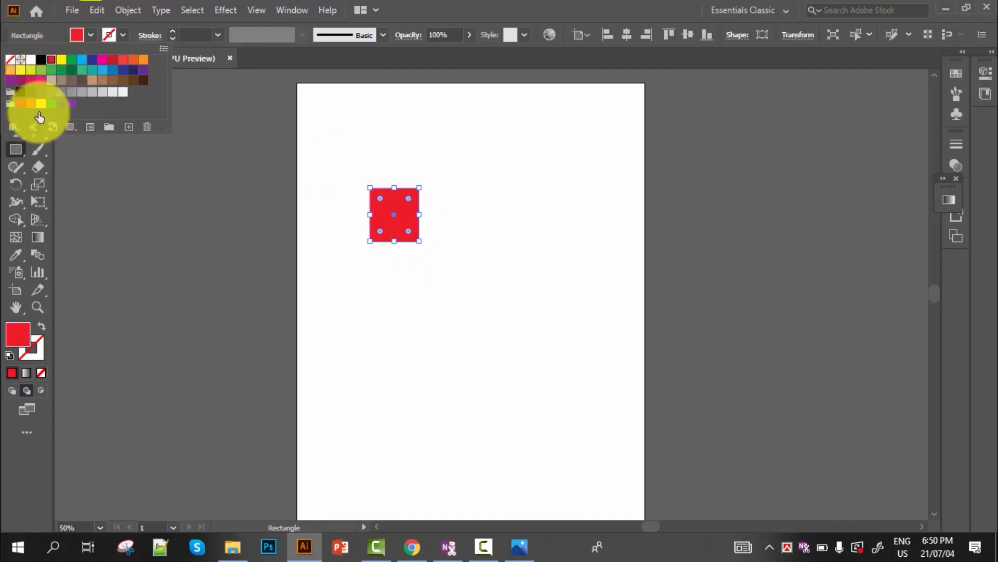
- Draw a red hexagon beside the square and a larger five-pointed star below the two shapes
drag(16, 149, 70, 202)
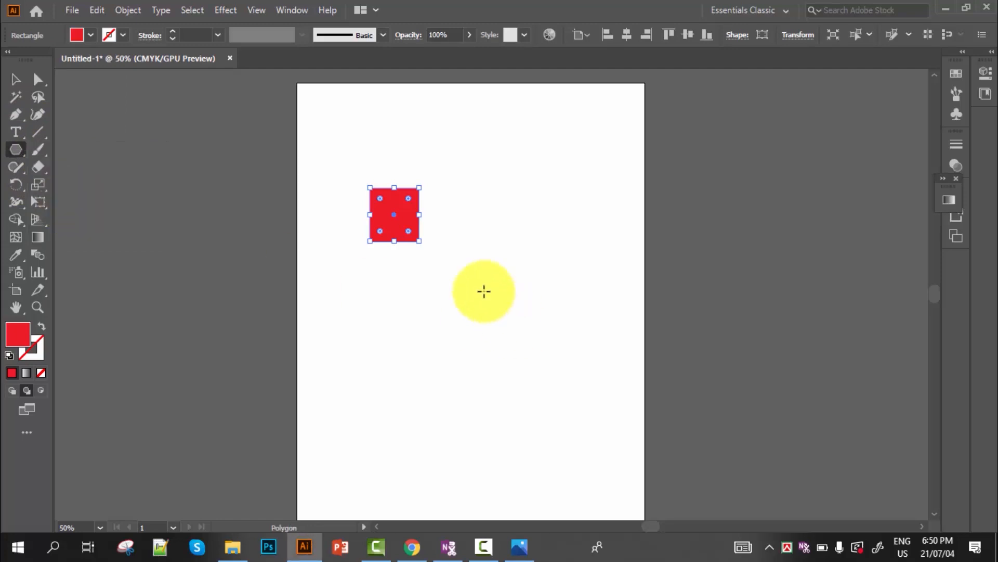
drag(474, 216, 498, 227)
click(17, 149)
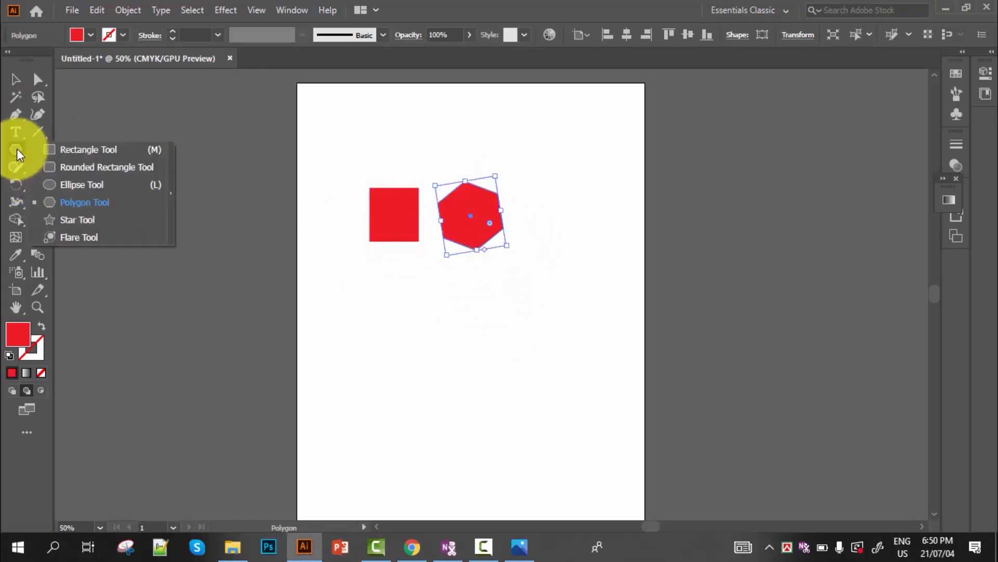
click(71, 218)
drag(428, 295, 458, 346)
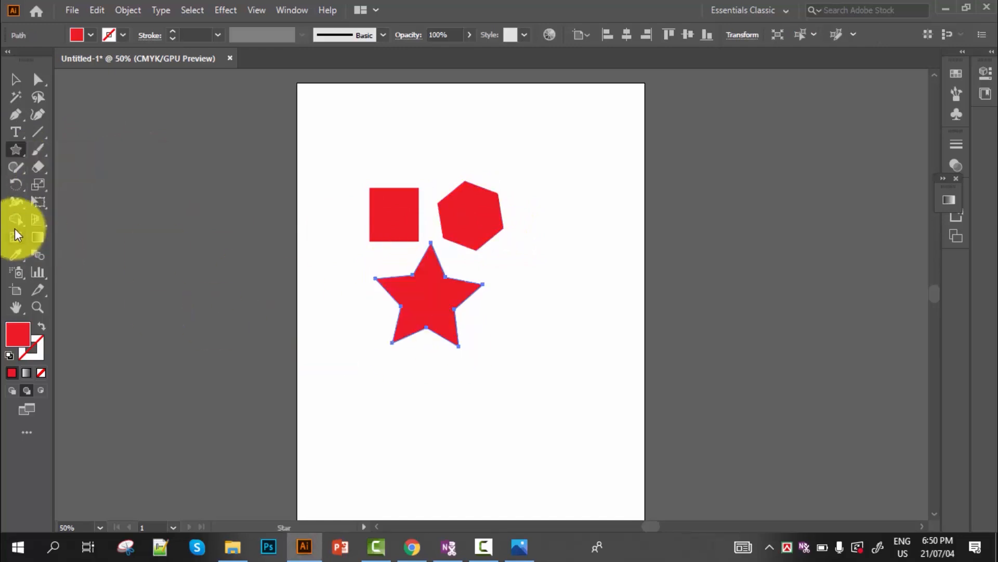
- Draw a tall vertical ellipse to the right of the hexagon, near the artboard's right edge
click(16, 149)
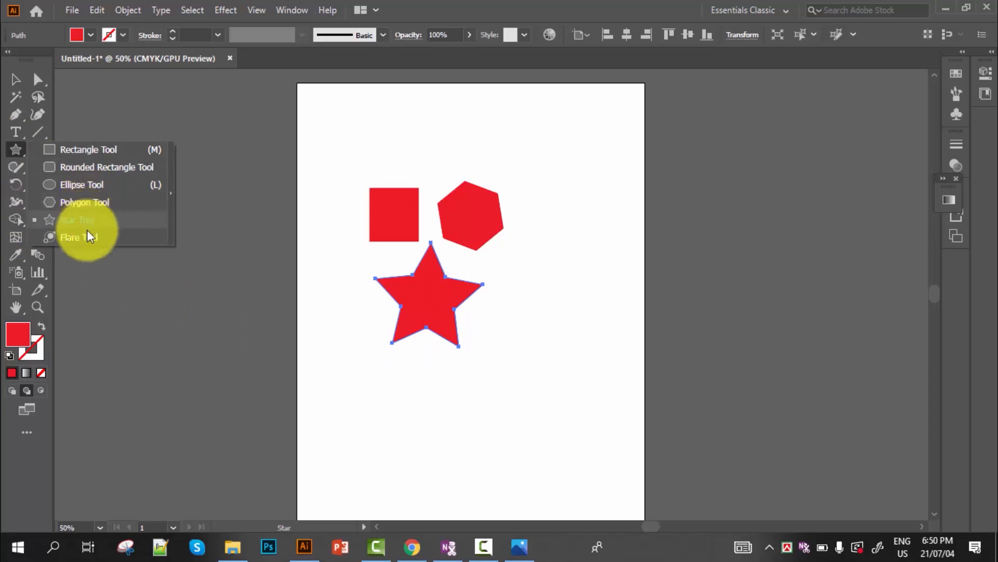
click(71, 187)
drag(555, 176, 631, 288)
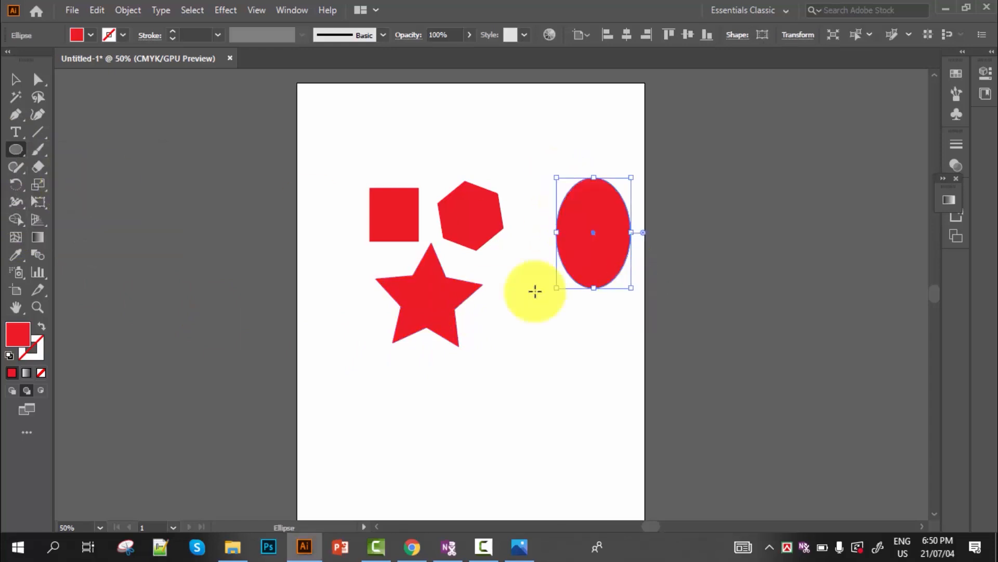
- Fill the ellipse with dark blue and the star with the dark green swatch C=90 M=30 Y=95 K=30
click(91, 34)
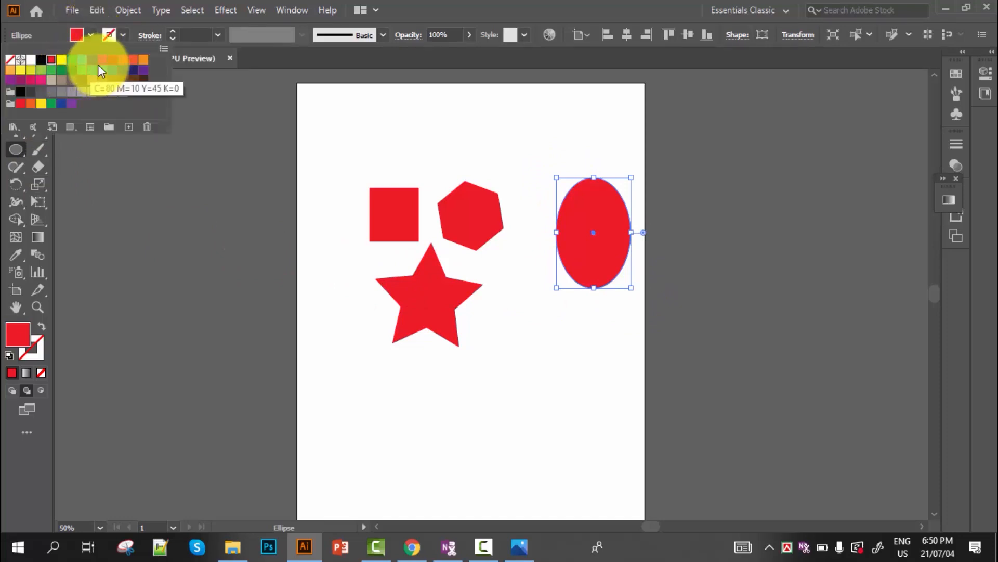
click(123, 70)
click(419, 308)
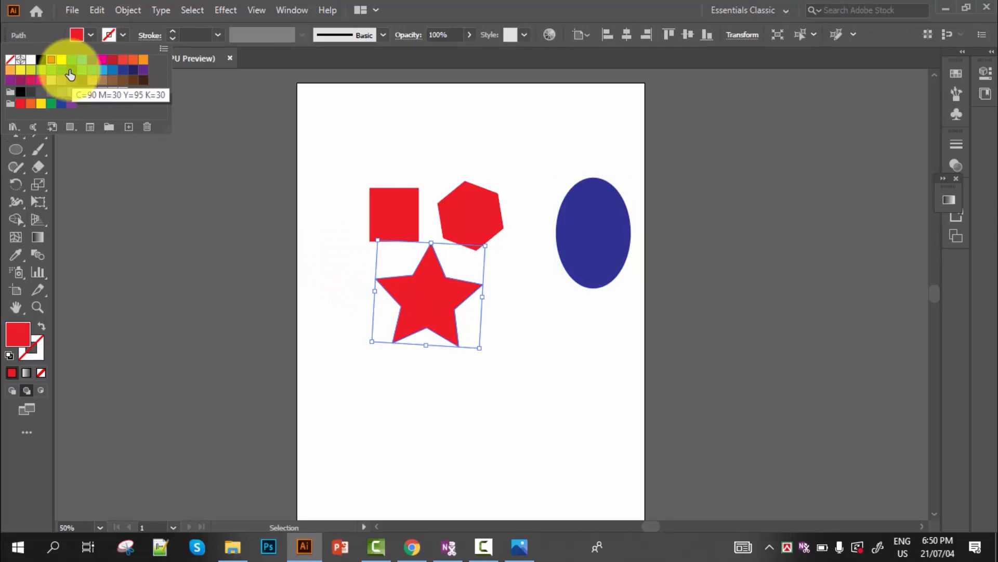
click(71, 70)
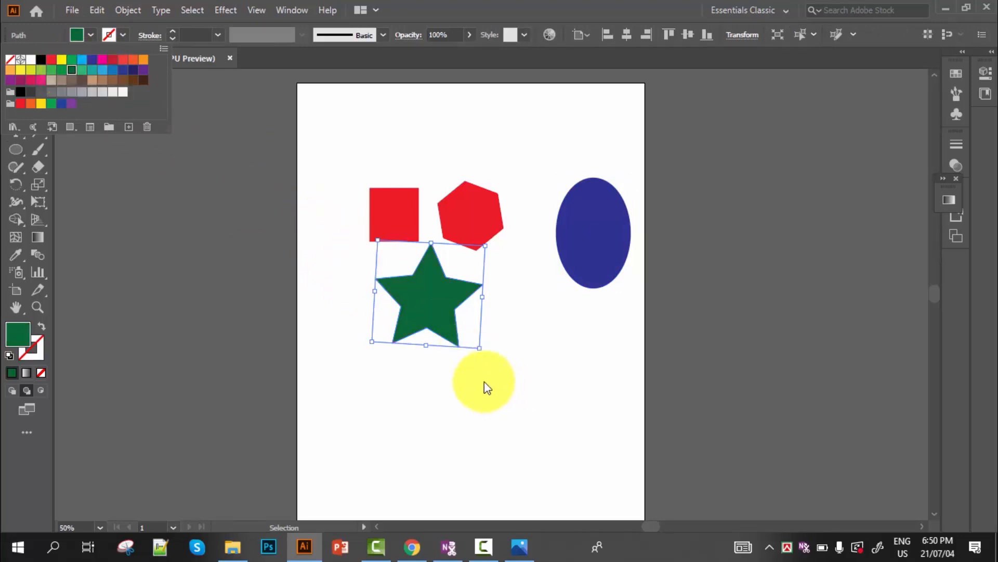
- Create a slice of about 285 × 332 px enclosing the square, hexagon and star, leaving the ellipse outside
drag(479, 395, 359, 310)
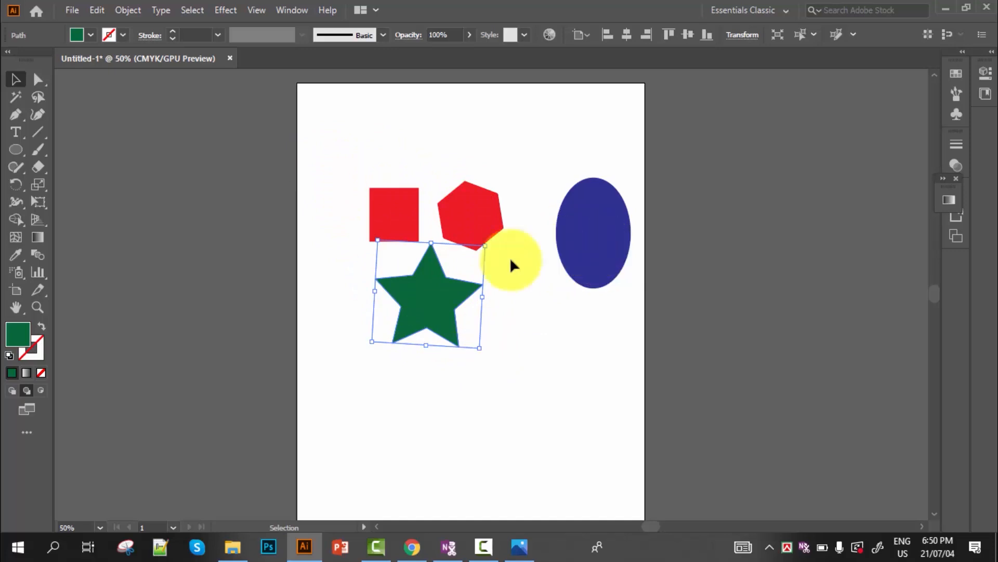
drag(39, 289, 91, 289)
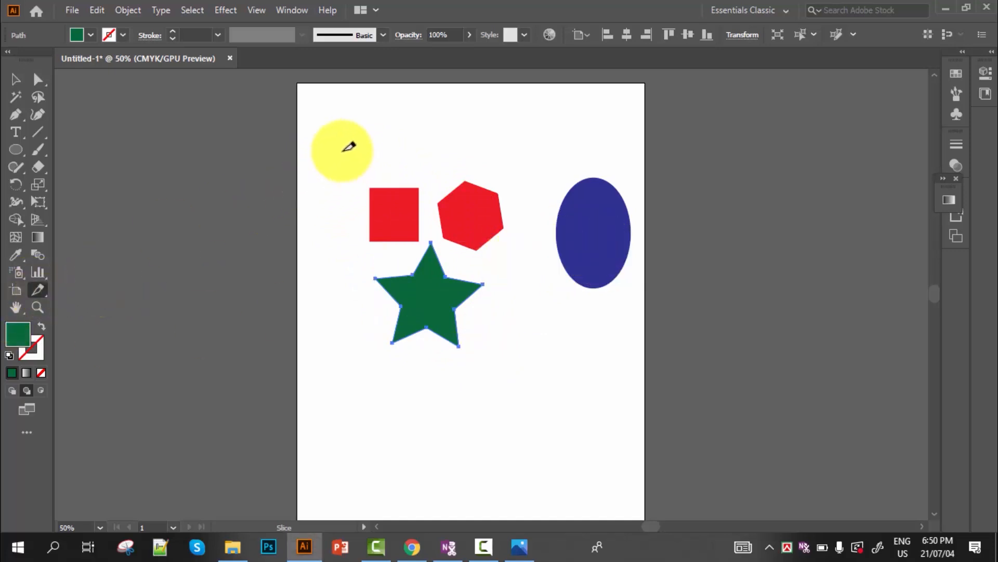
drag(358, 167, 520, 356)
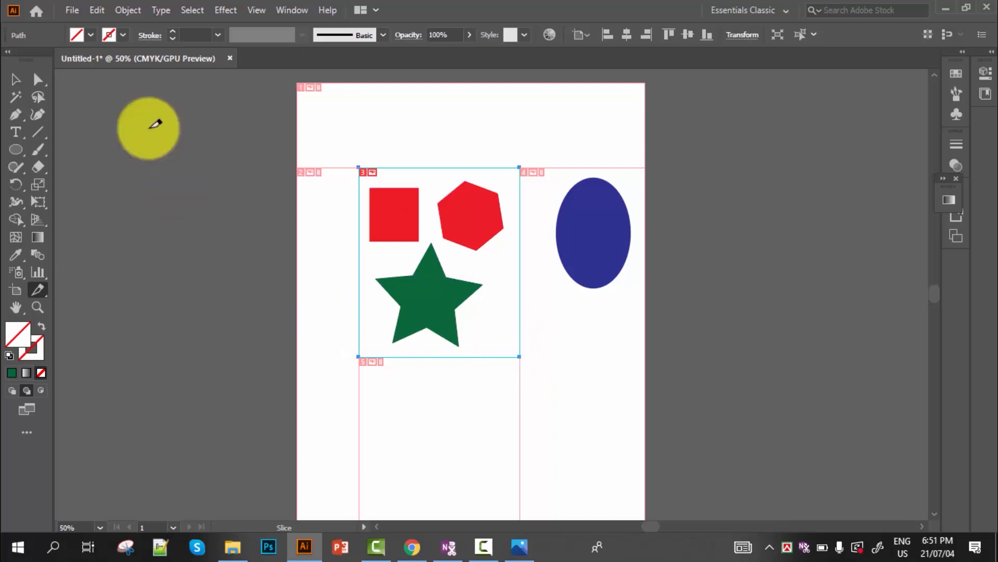
- Save the selected slice as Untitled-1, Images Only, in the slice folder on drive Pro (F:)
click(76, 9)
click(76, 7)
click(75, 8)
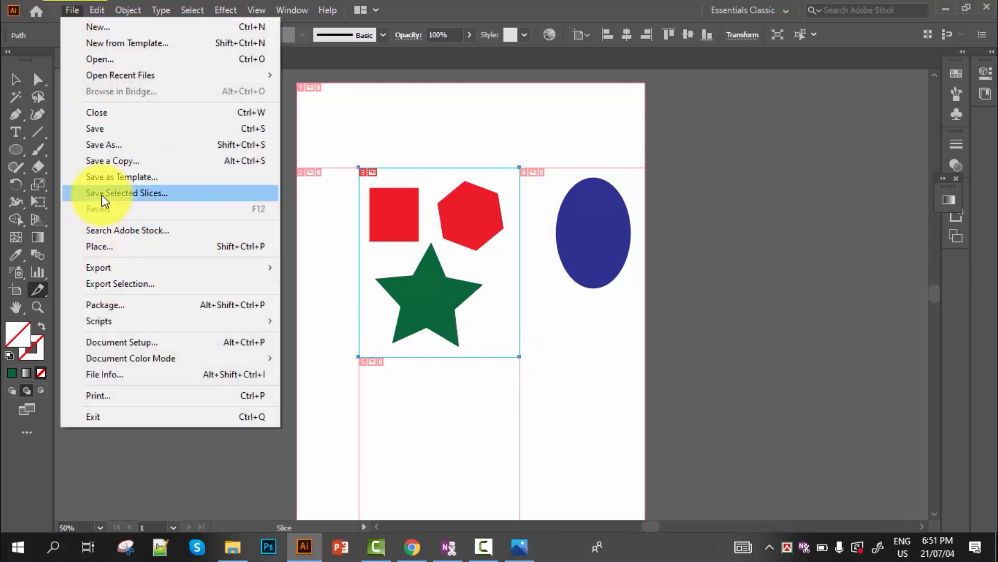
click(155, 193)
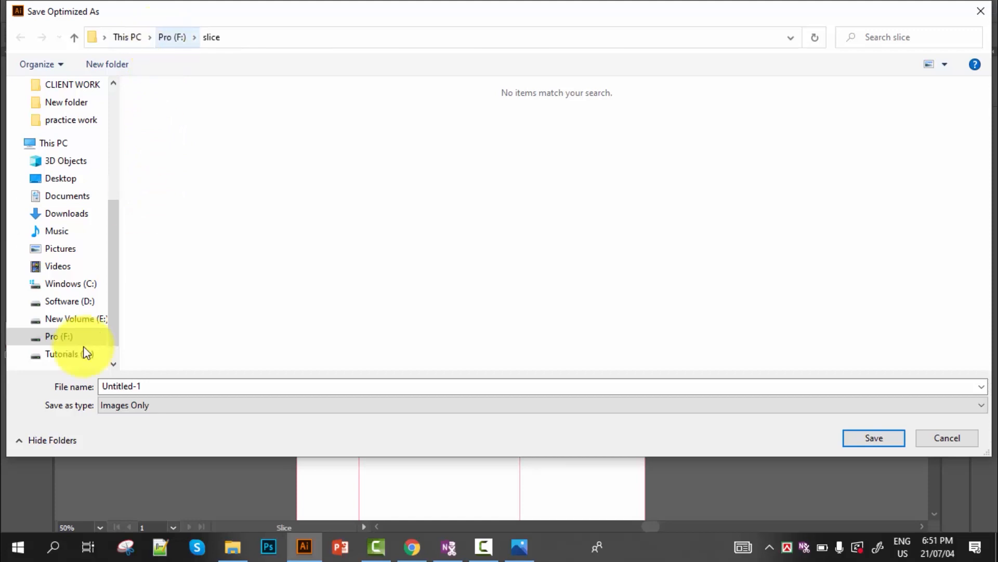
click(62, 338)
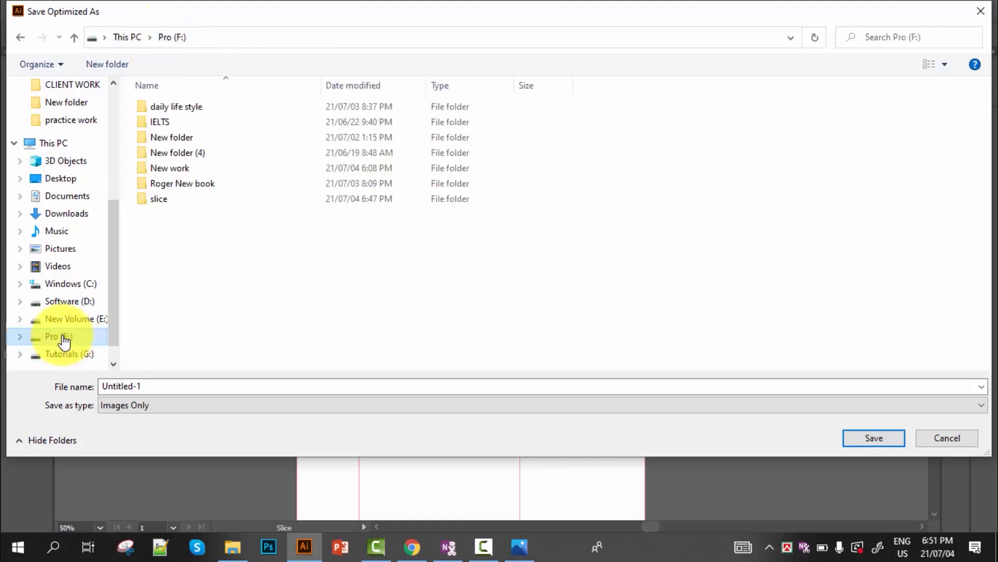
double_click(158, 203)
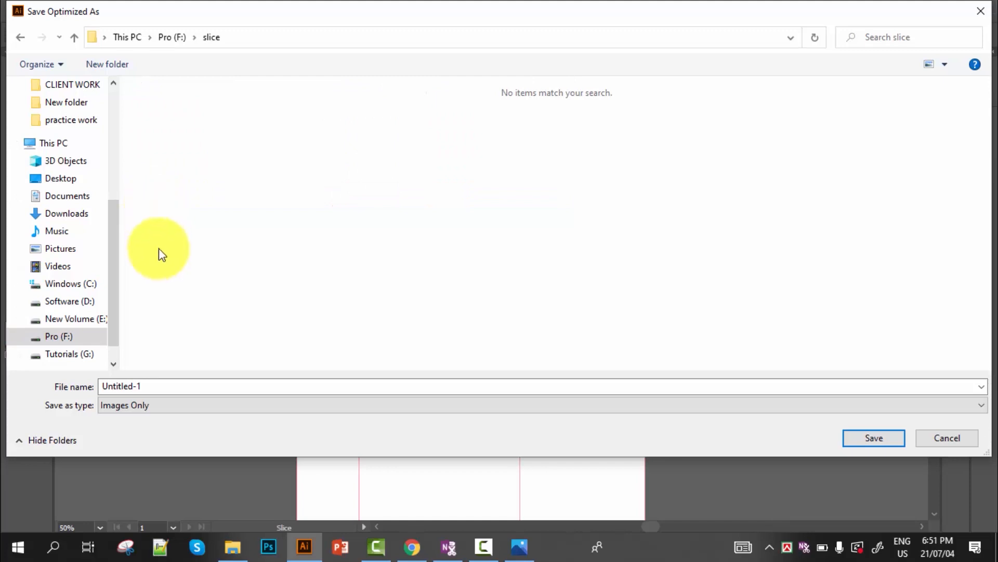
click(866, 438)
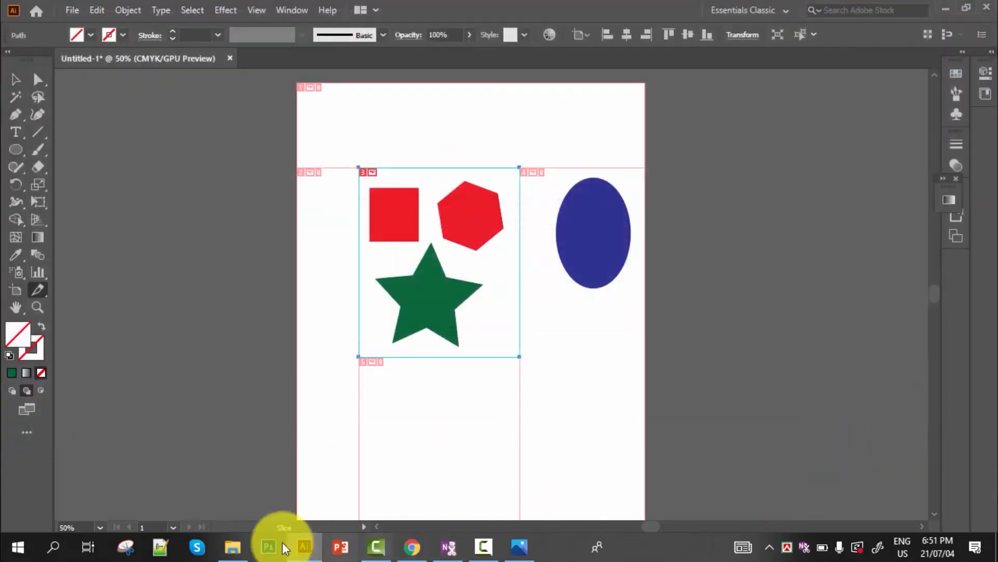
- Switch to File Explorer and open the images folder inside slice to view the exported picture
mouse_move(241, 552)
click(214, 509)
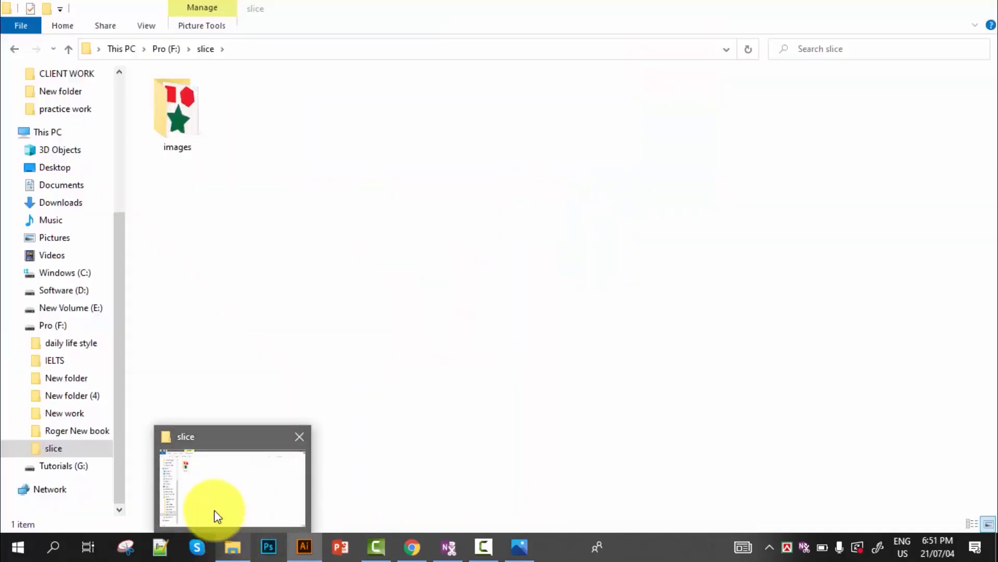
double_click(173, 114)
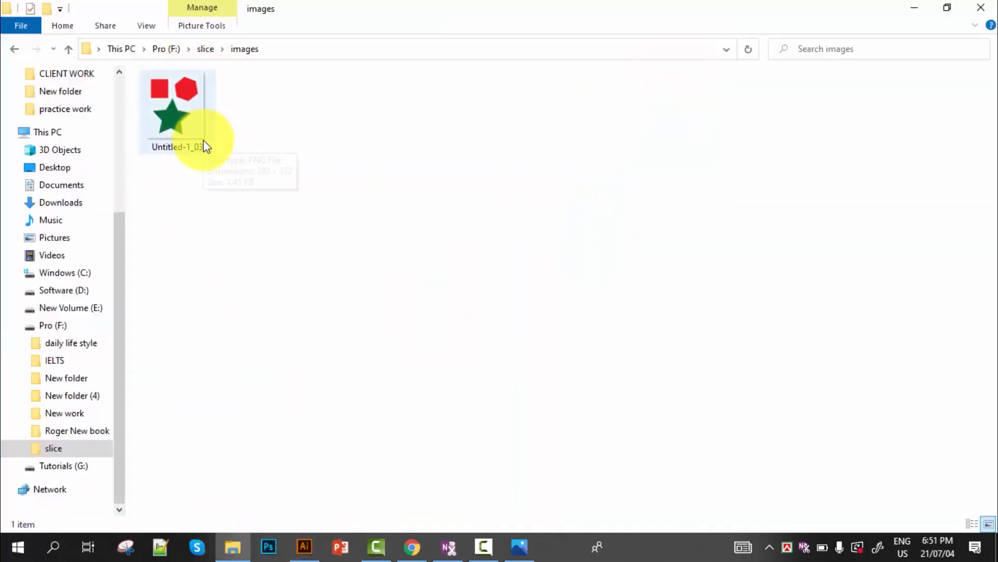
- Return to Illustrator and resize the slice: extend its right edge past the ellipse and move its left edge to the middle of the star
click(305, 549)
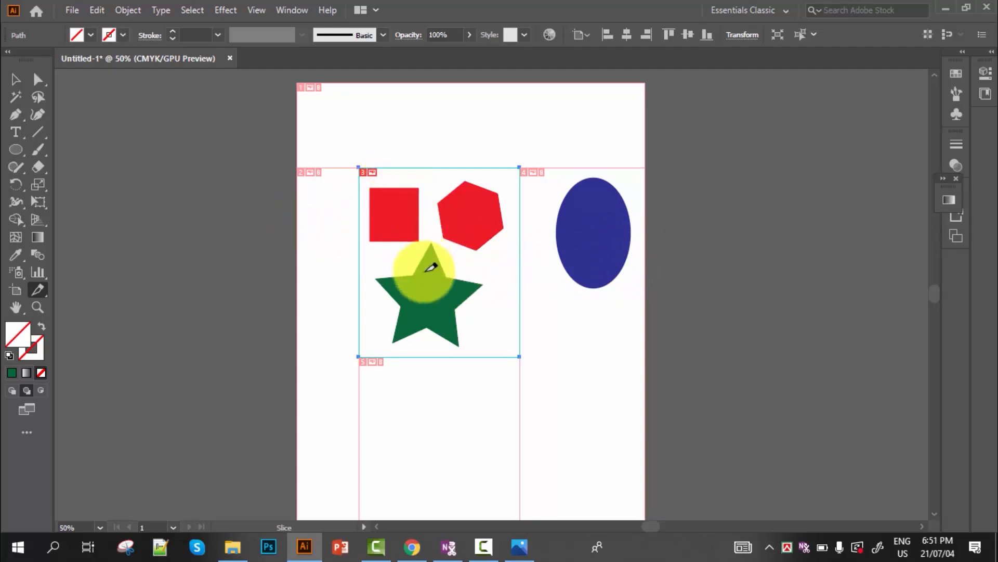
right_click(40, 289)
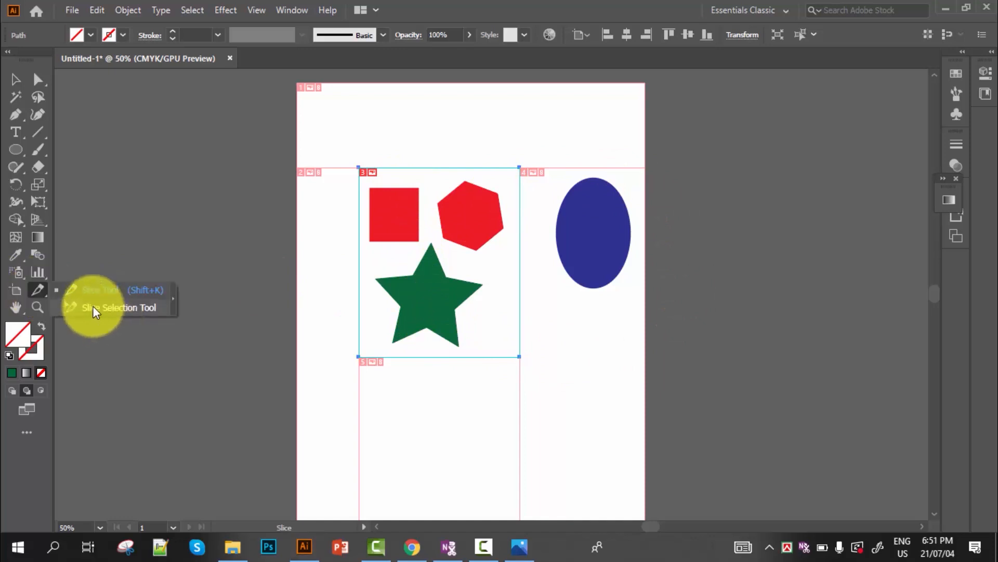
click(92, 307)
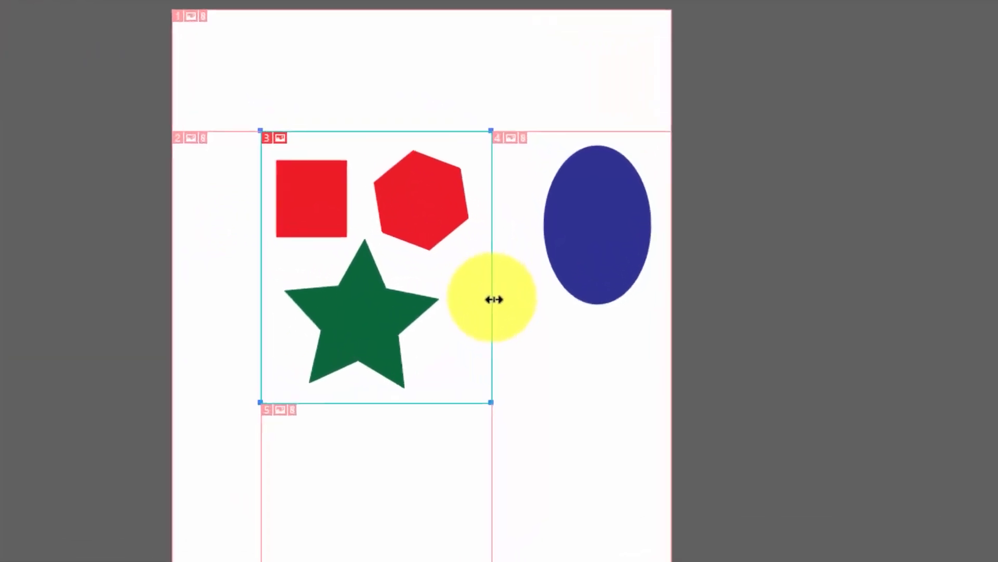
drag(475, 308, 679, 321)
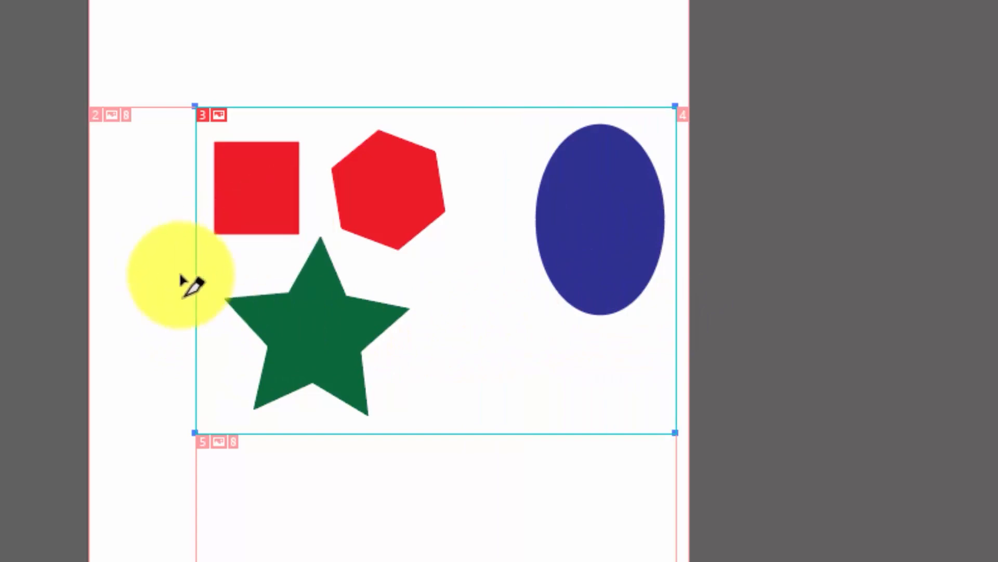
drag(197, 283, 318, 282)
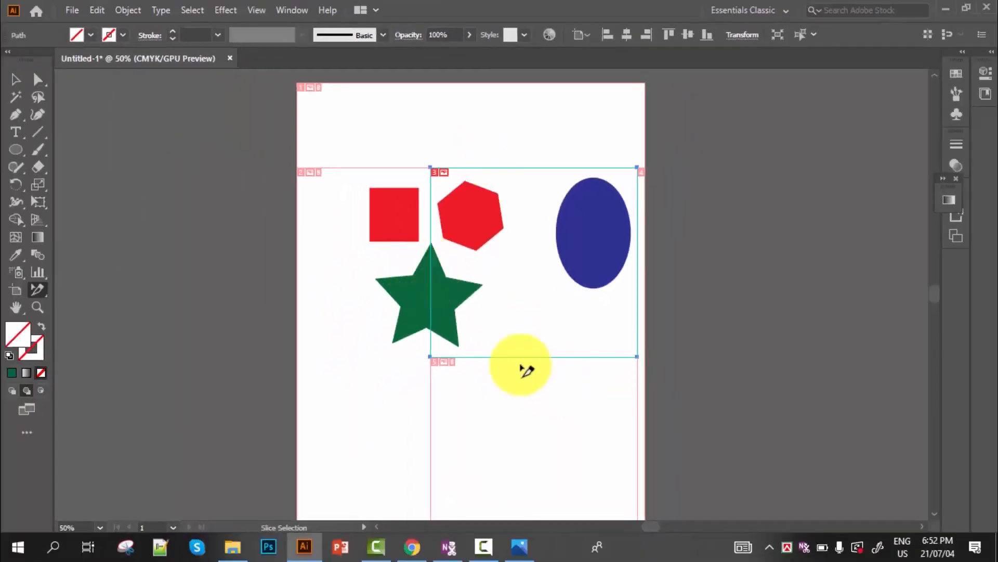
- Save the resized slice to the slice folder, replacing Untitled-1_03.png, and view the new image in File Explorer
click(71, 10)
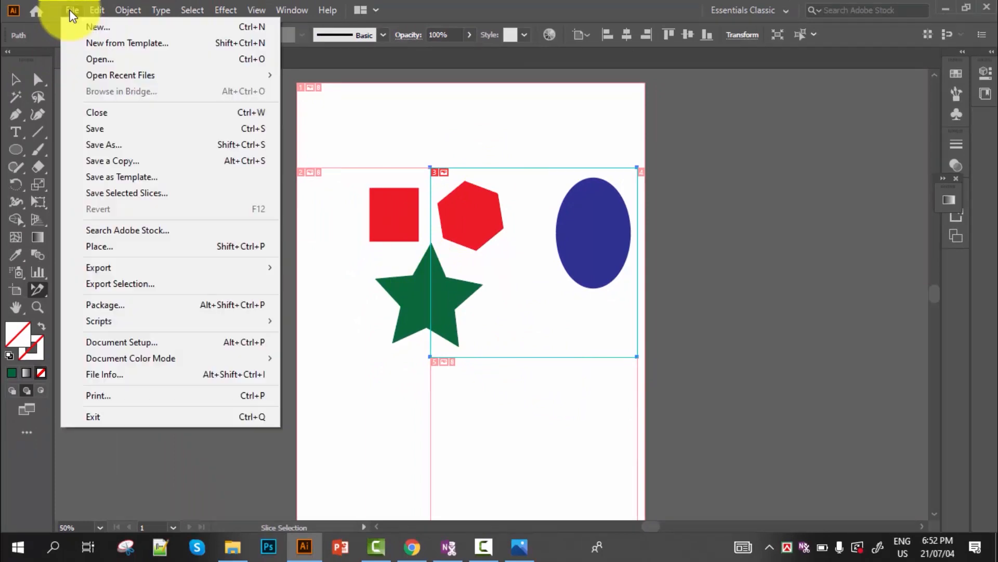
click(117, 194)
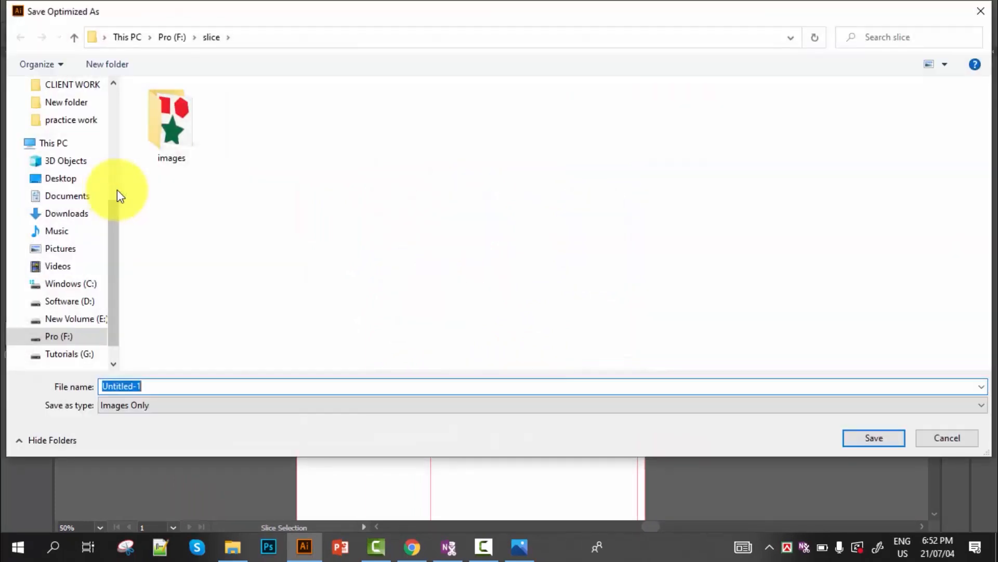
click(873, 438)
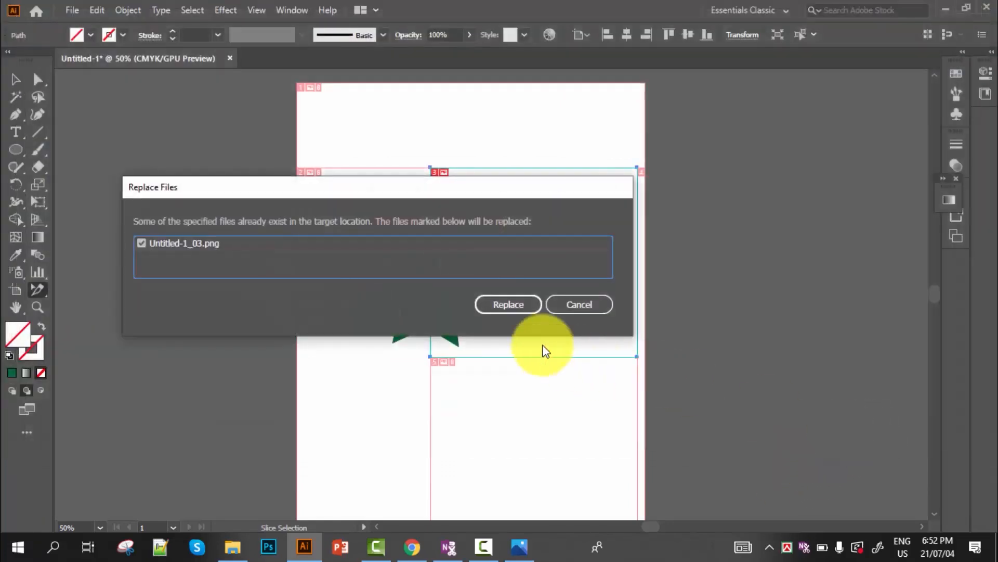
click(504, 305)
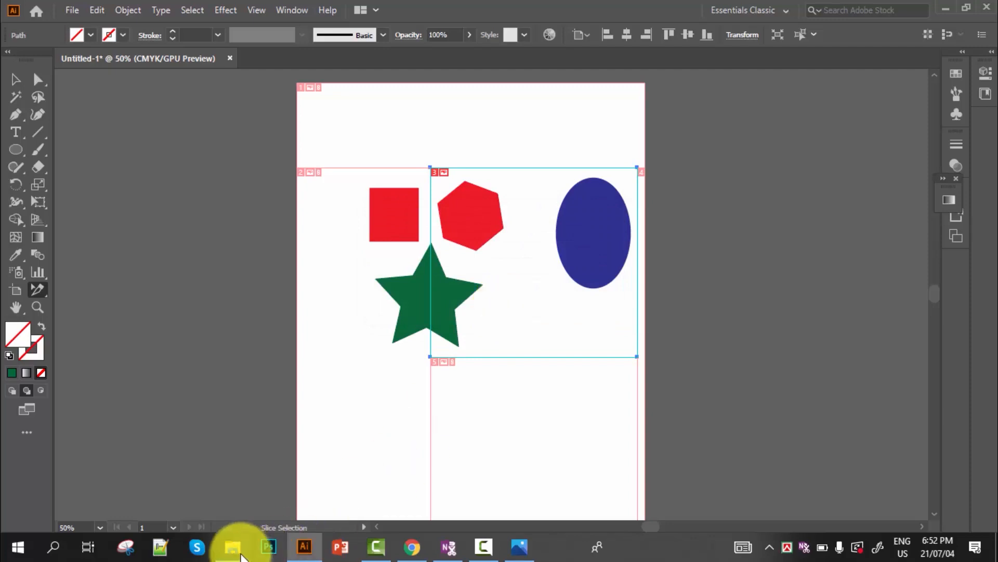
click(234, 547)
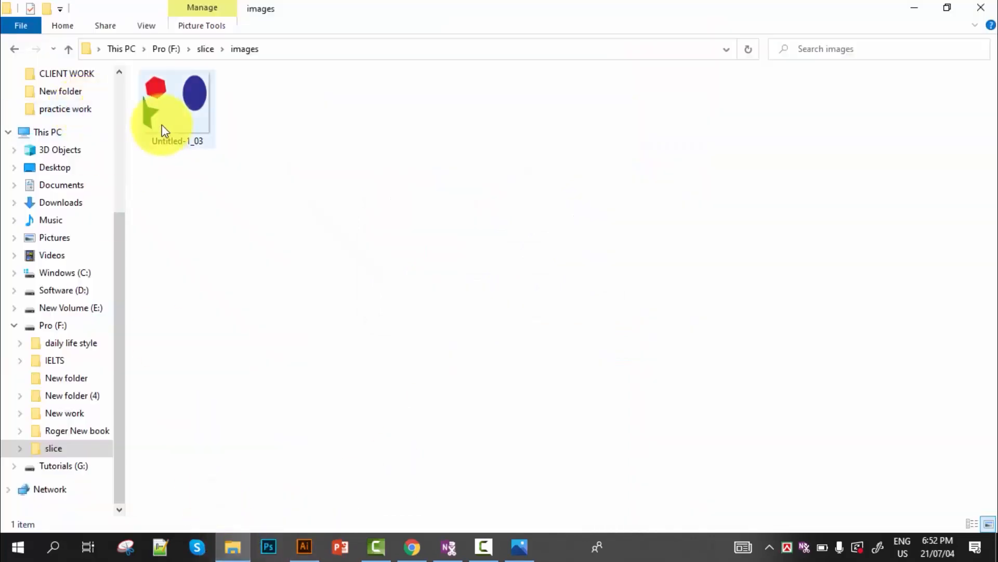
mouse_move(157, 114)
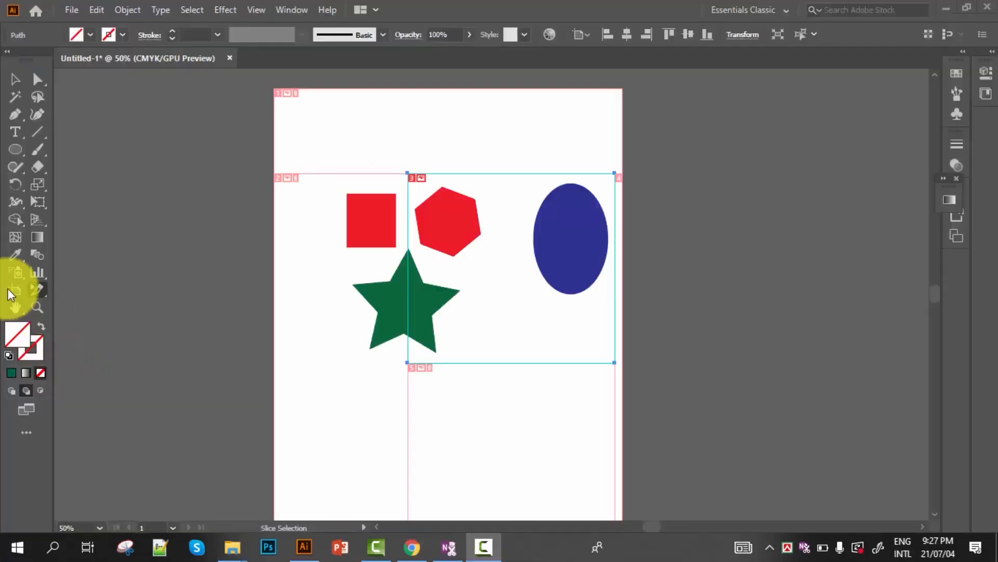
- Pan the view across the artboard with the Hand tool
click(37, 288)
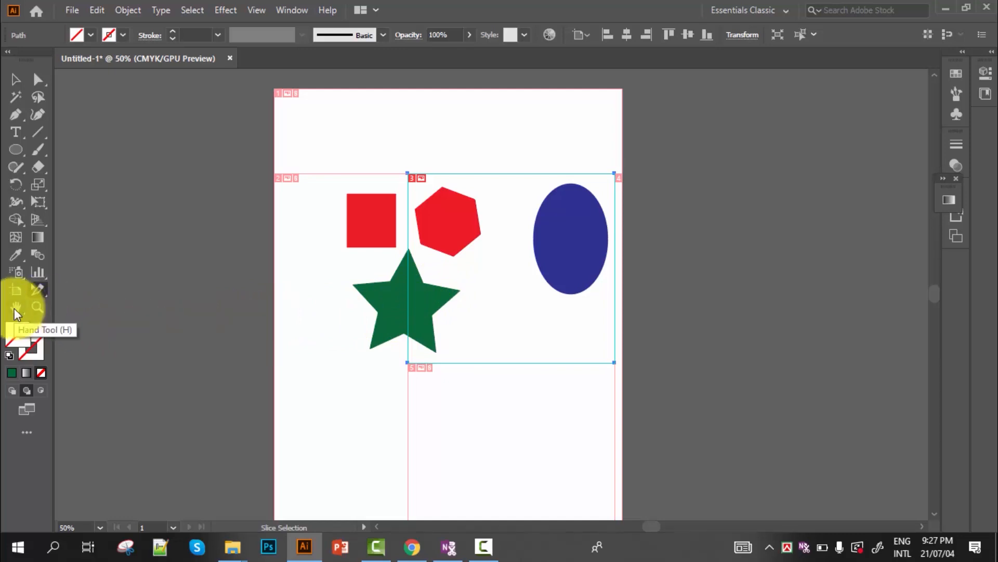
click(14, 308)
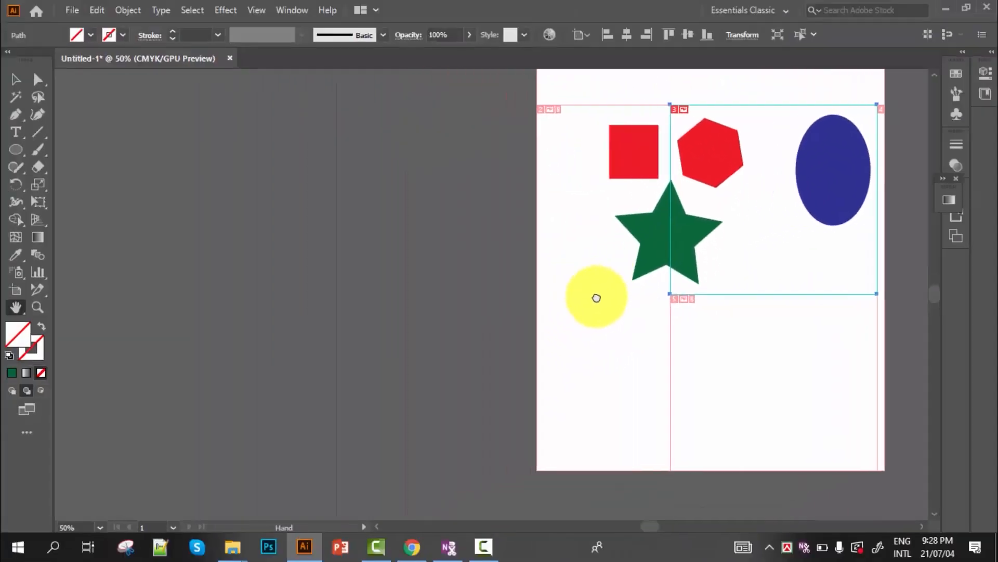
drag(596, 298, 346, 327)
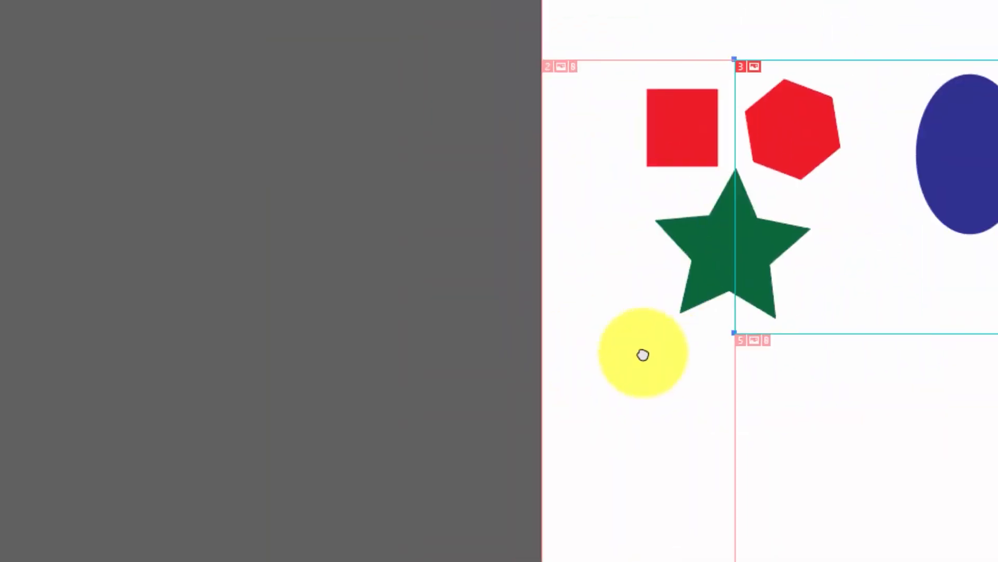
- Shift the artboard with the Hand tool and zoom out and in on the shapes up to 150%
drag(644, 355, 314, 330)
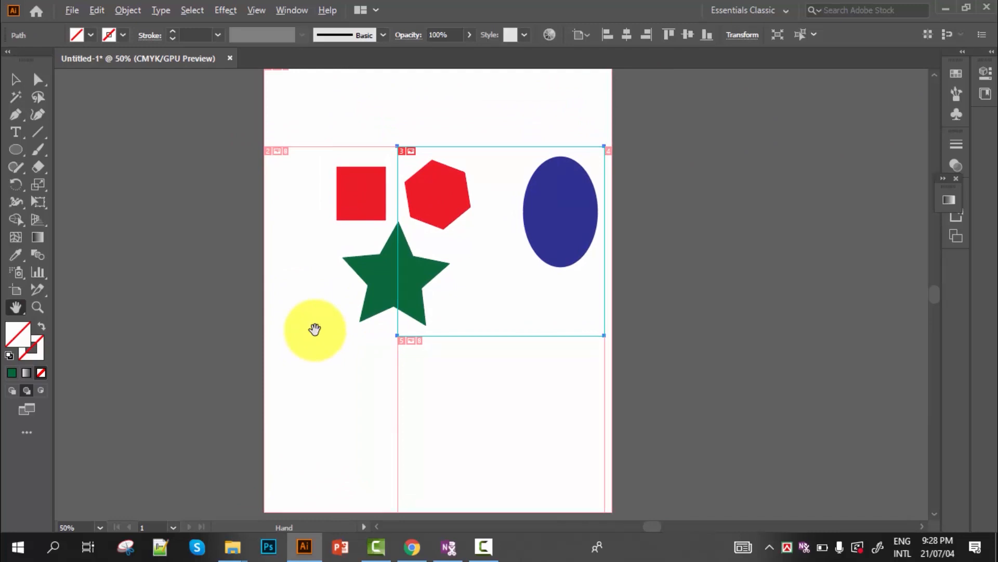
scroll(315, 329, down, 2)
scroll(316, 329, up, 2)
scroll(315, 329, down, 4)
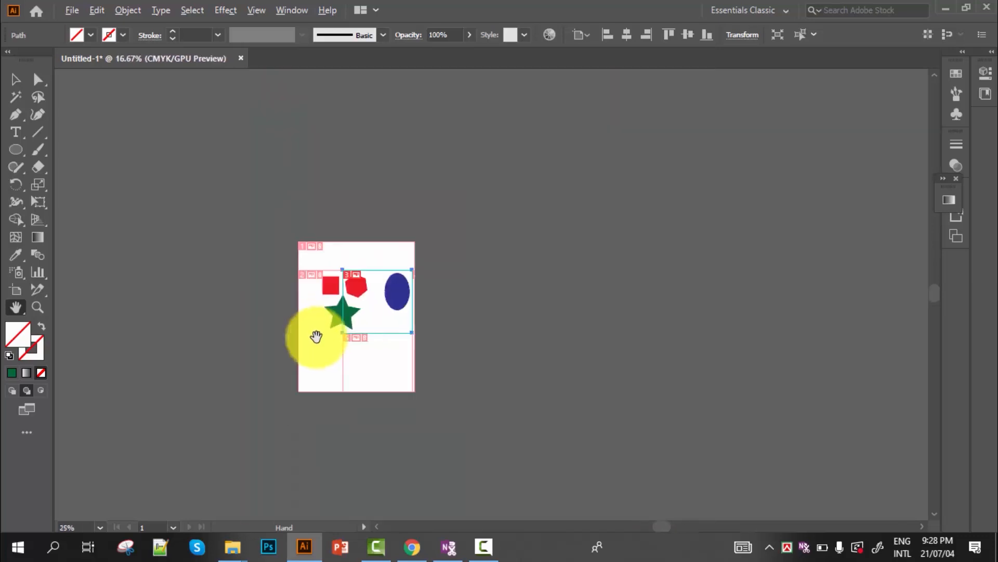
scroll(316, 330, up, 3)
scroll(384, 316, up, 2)
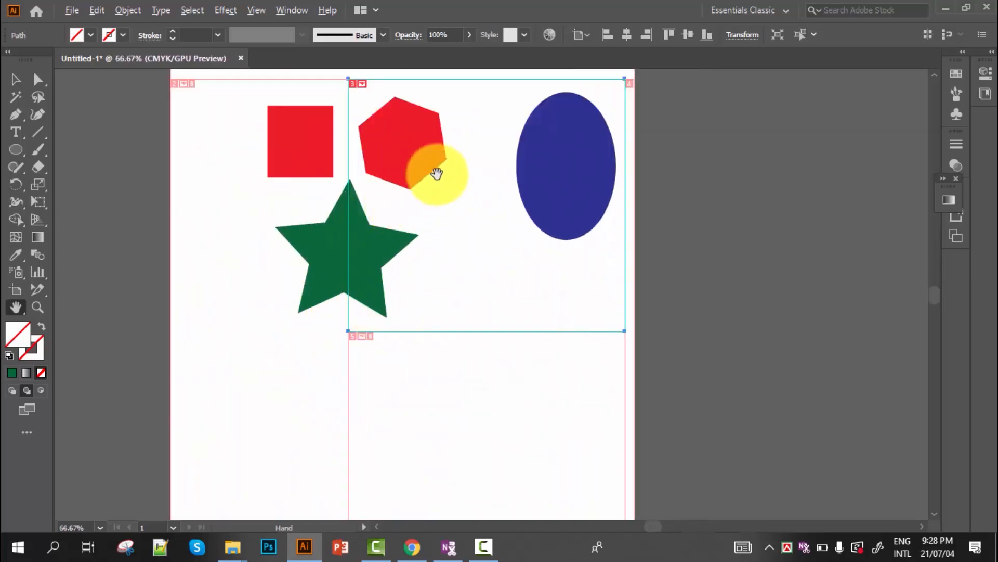
scroll(444, 182, up, 3)
scroll(586, 292, down, 1)
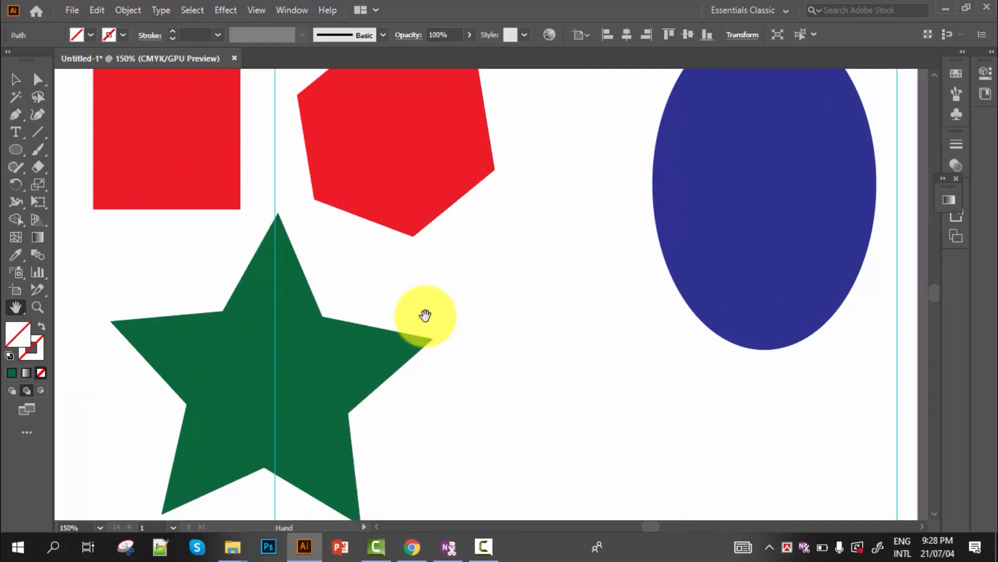
- Pan around the enlarged square, hexagon, ellipse and star with the Hand tool
drag(461, 320, 572, 324)
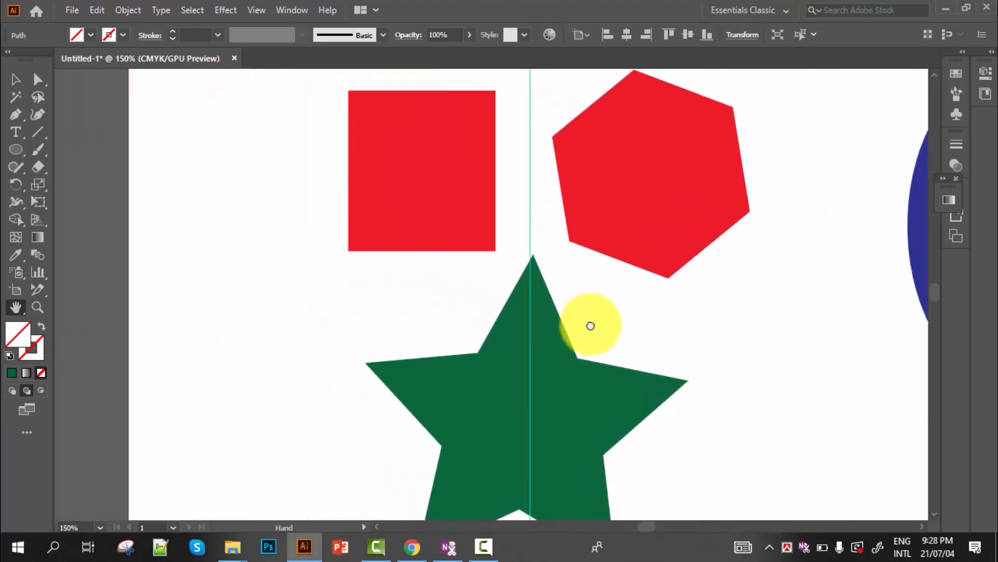
drag(451, 304, 390, 300)
drag(478, 148, 509, 323)
drag(561, 263, 321, 275)
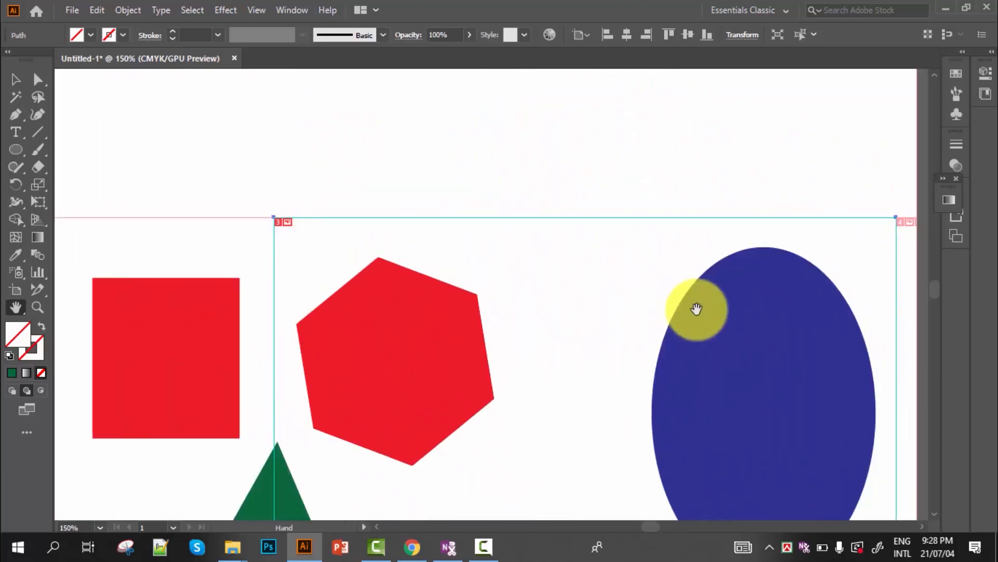
drag(691, 307, 553, 283)
drag(556, 358, 663, 187)
drag(452, 383, 548, 314)
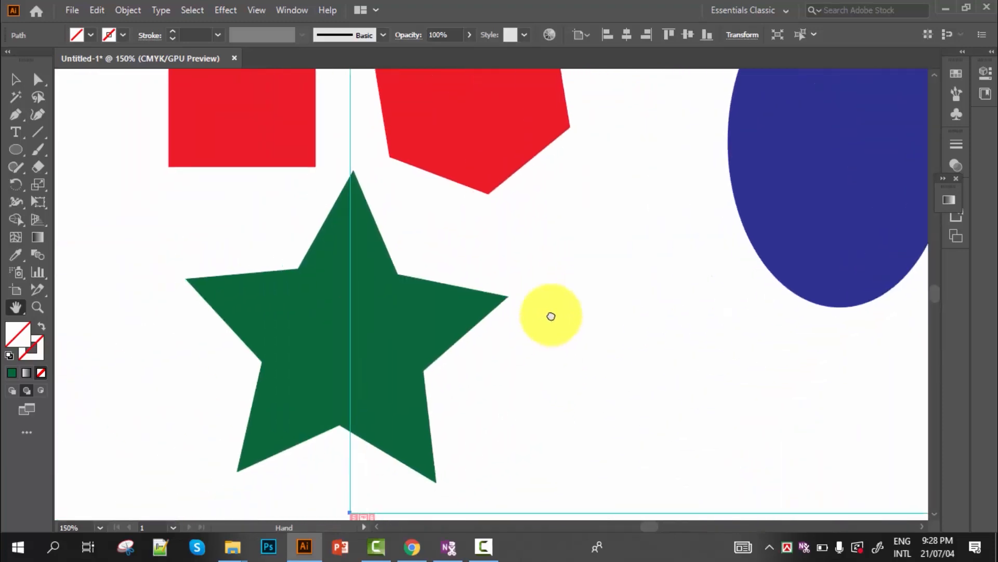
drag(506, 417, 563, 321)
drag(537, 392, 531, 272)
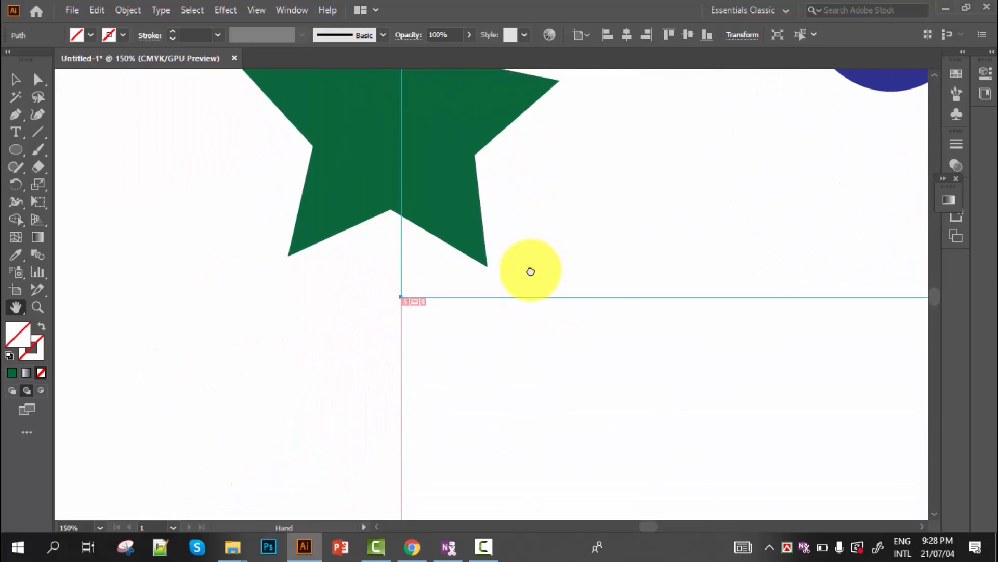
drag(515, 391, 512, 426)
drag(508, 312, 533, 355)
drag(462, 225, 482, 297)
drag(378, 191, 401, 245)
drag(492, 241, 424, 230)
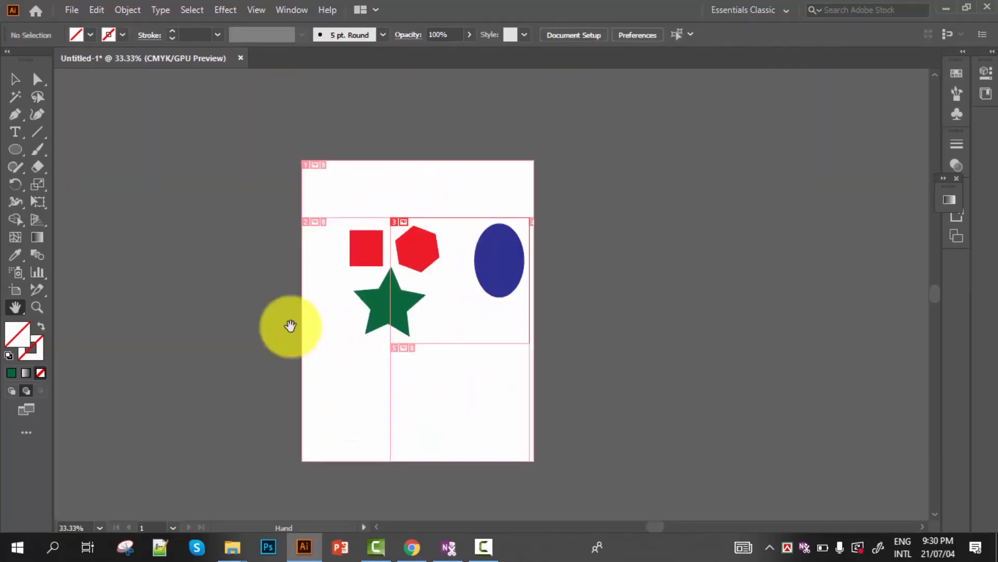
- Activate the Selection tool and nudge the artboard view using the temporary Hand tool
click(15, 82)
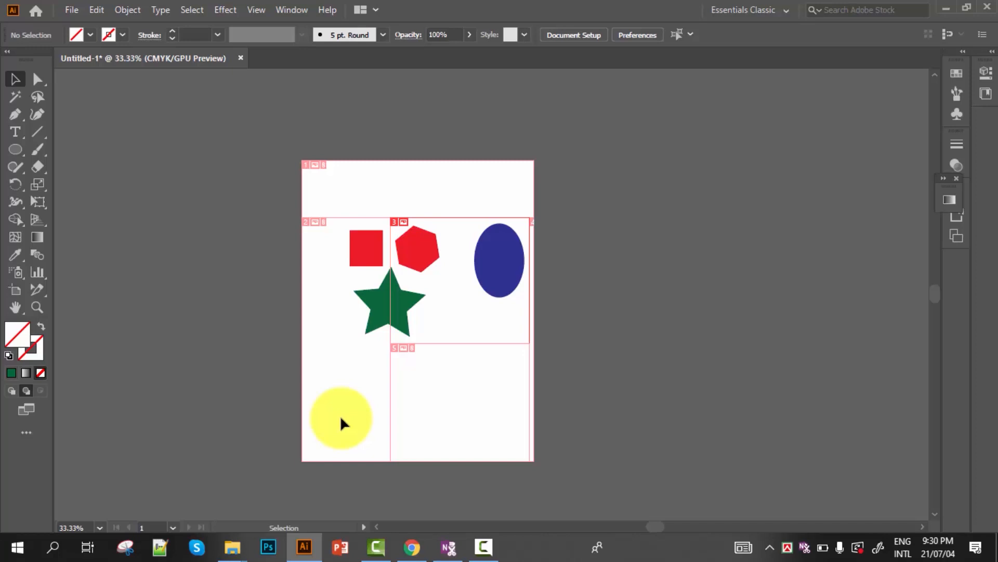
key(space)
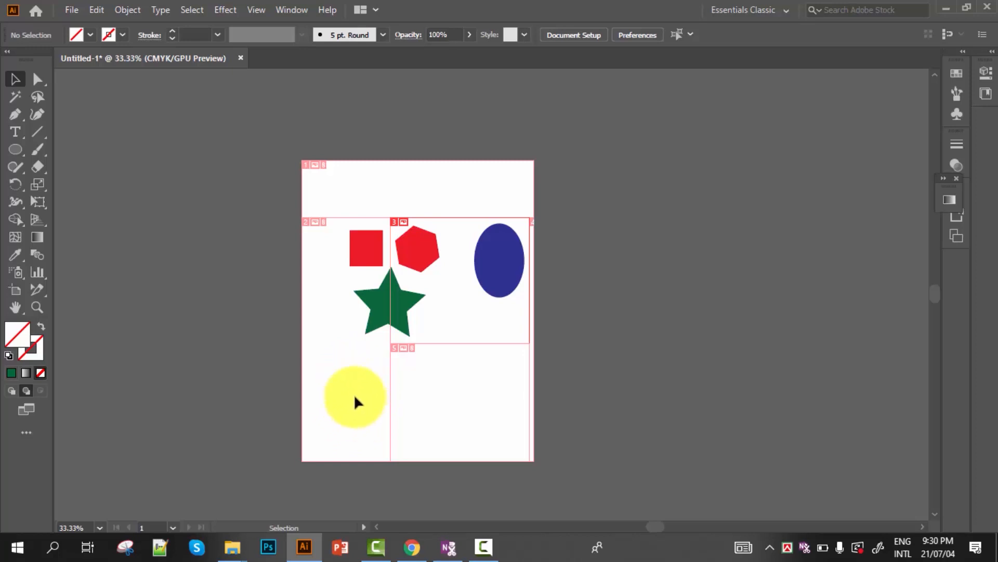
key(space)
mouse_move(354, 399)
mouse_down()
mouse_move(471, 394)
mouse_move(332, 420)
mouse_move(451, 446)
mouse_move(415, 374)
mouse_move(384, 416)
mouse_move(426, 372)
mouse_move(366, 404)
mouse_move(346, 396)
mouse_move(382, 409)
mouse_move(334, 421)
mouse_move(334, 443)
mouse_move(354, 391)
mouse_move(347, 426)
mouse_move(337, 395)
mouse_move(377, 383)
mouse_move(351, 398)
mouse_up()
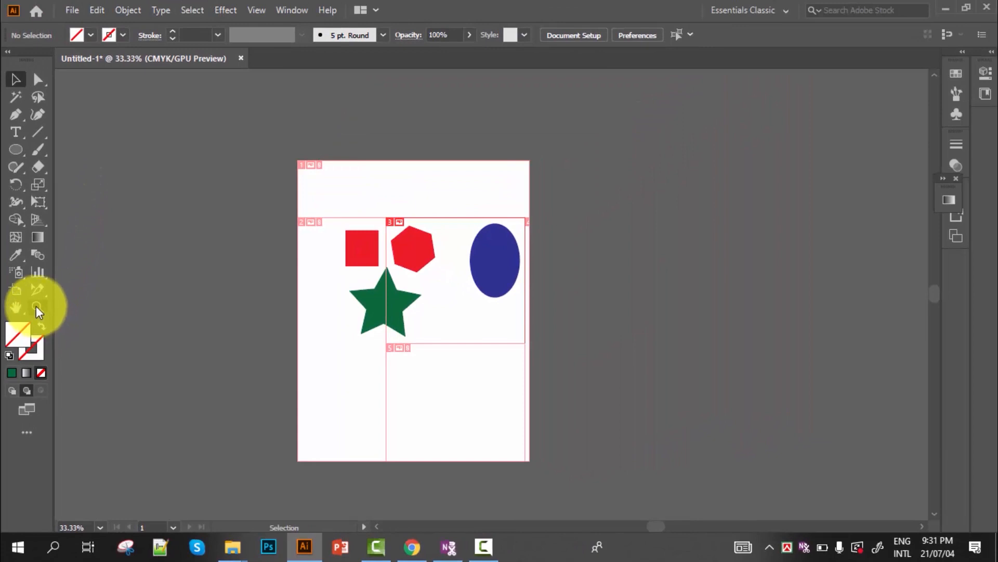
- Enlarge the green star to 200% with the Zoom tool and return to the Selection tool
click(35, 306)
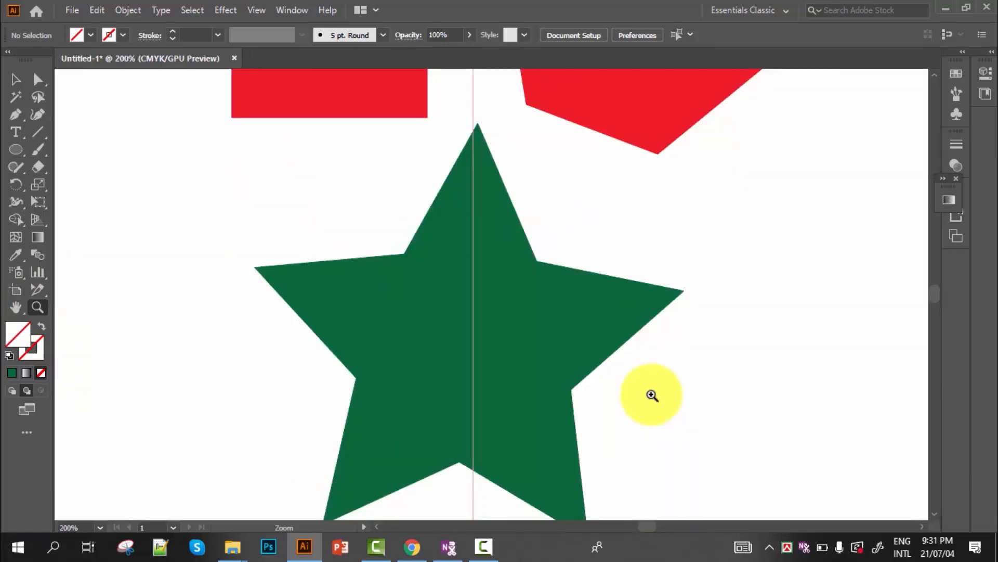
scroll(642, 396, down, 1)
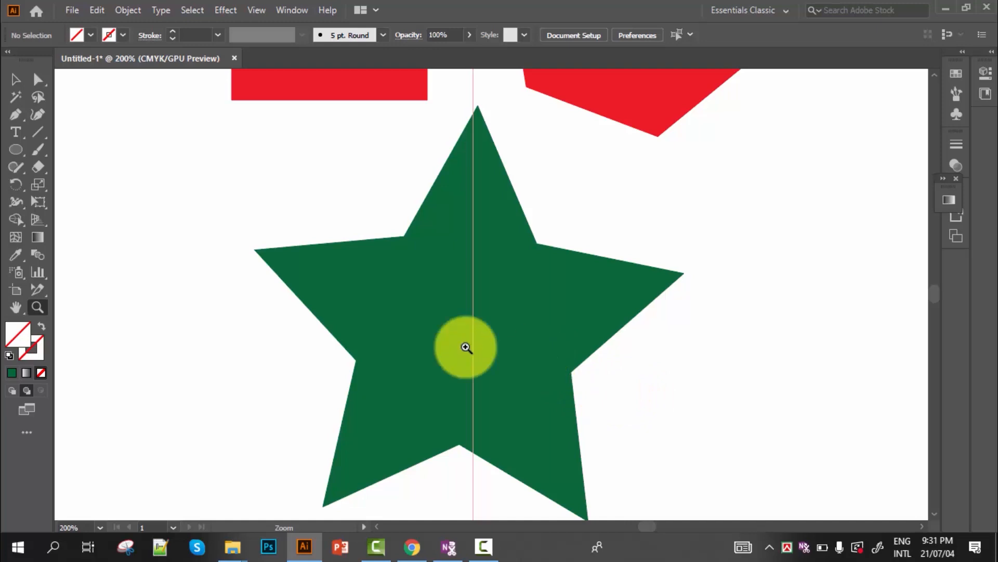
click(15, 80)
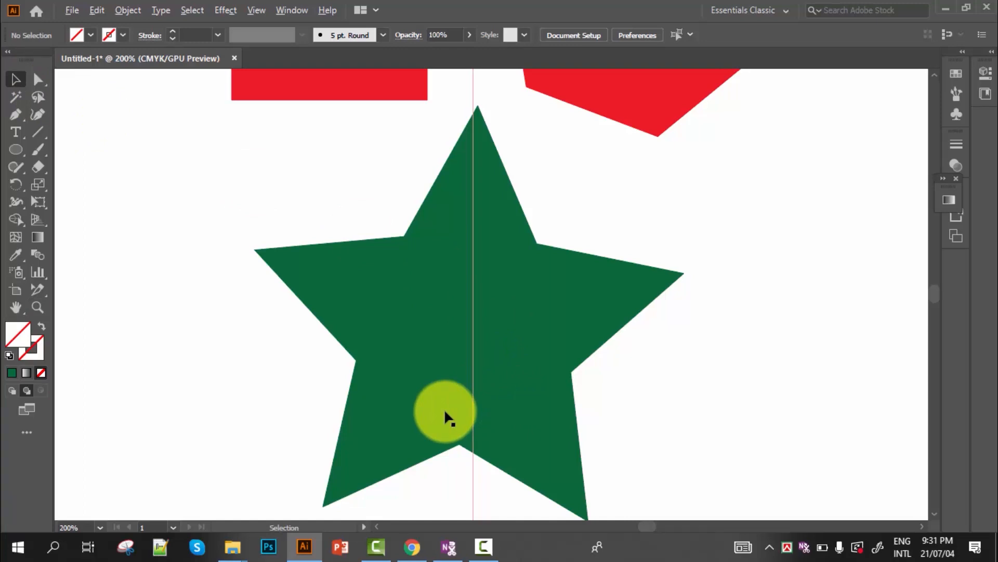
- Zoom out and in repeatedly on the shapes without leaving the Selection tool, finishing with a short temporary Hand pan at 50%
scroll(444, 407, down, 3)
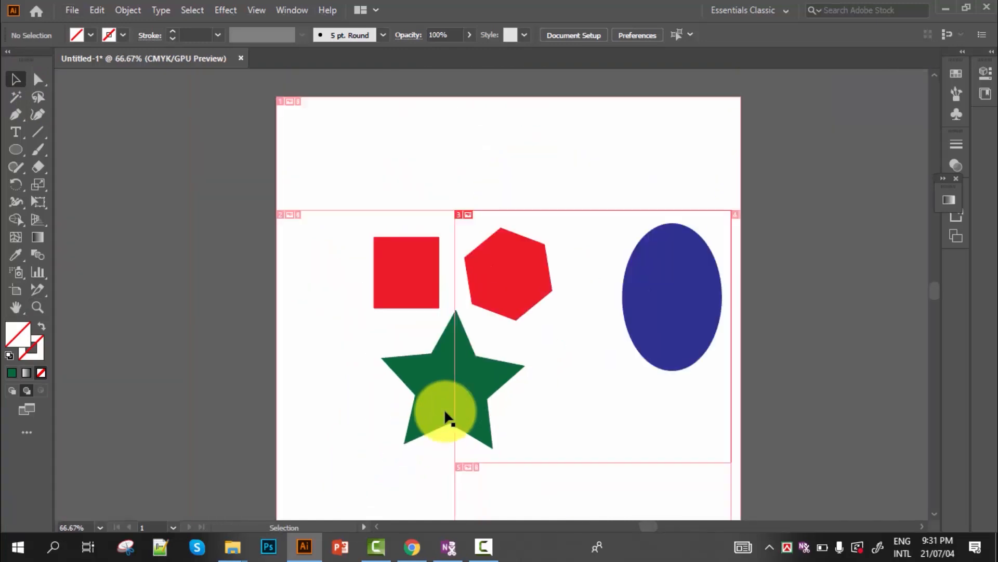
scroll(446, 417, down, 3)
scroll(384, 383, up, 3)
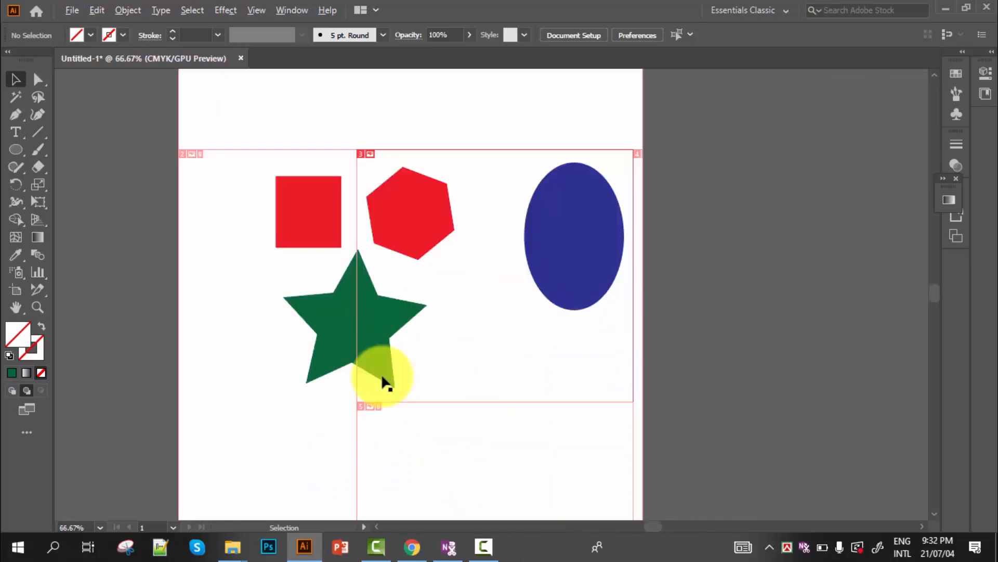
scroll(384, 383, down, 4)
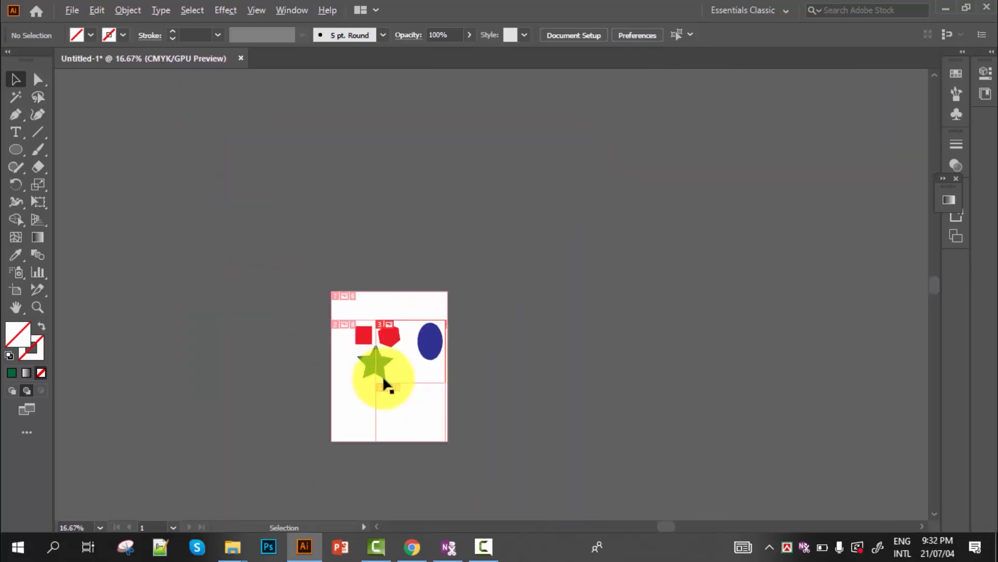
scroll(383, 384, up, 4)
scroll(384, 383, down, 3)
scroll(378, 346, up, 1)
scroll(379, 346, up, 3)
scroll(378, 346, down, 3)
scroll(378, 346, up, 3)
scroll(379, 346, down, 3)
scroll(377, 341, down, 2)
key(space)
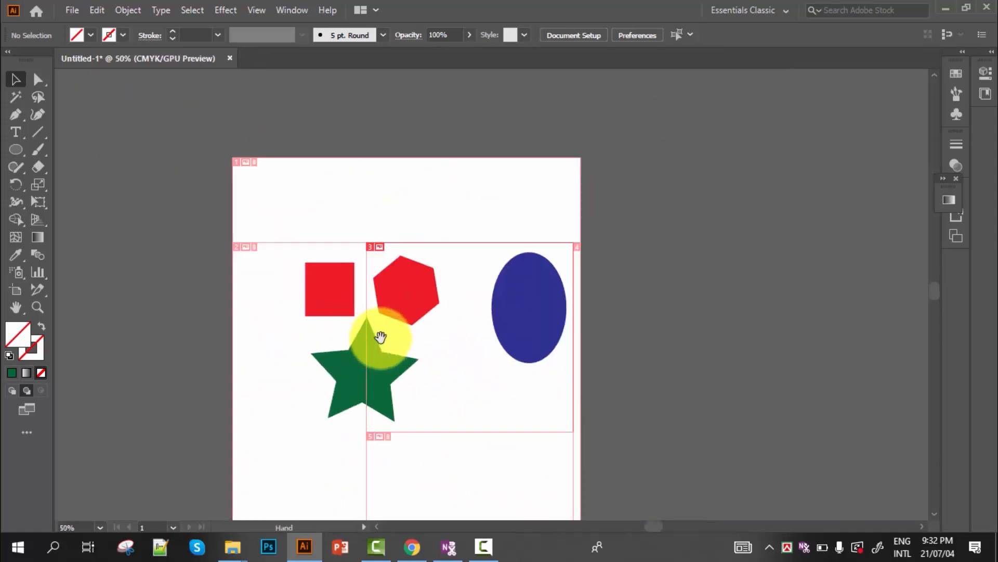
drag(422, 398, 415, 346)
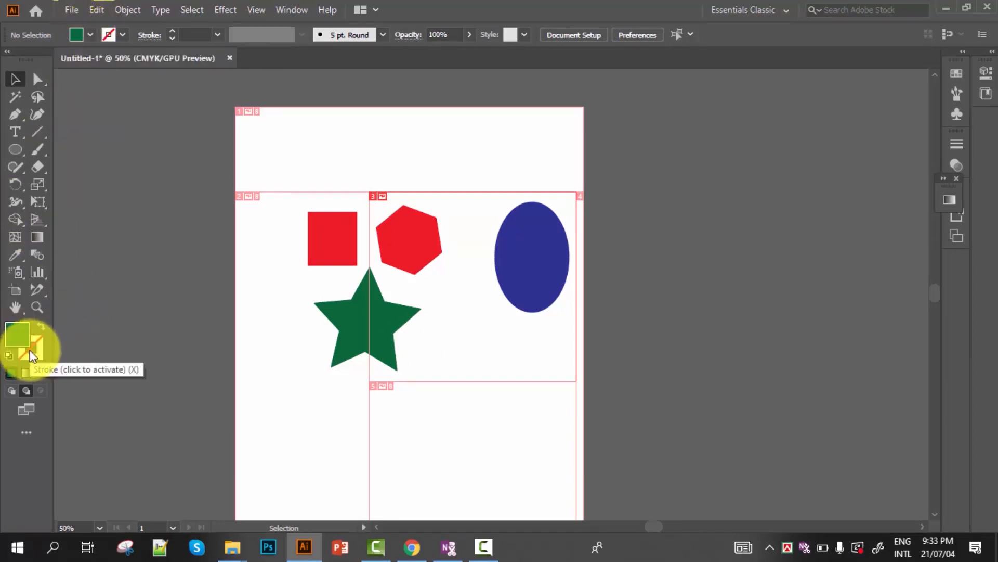
- Set the default stroke colour to red
click(123, 34)
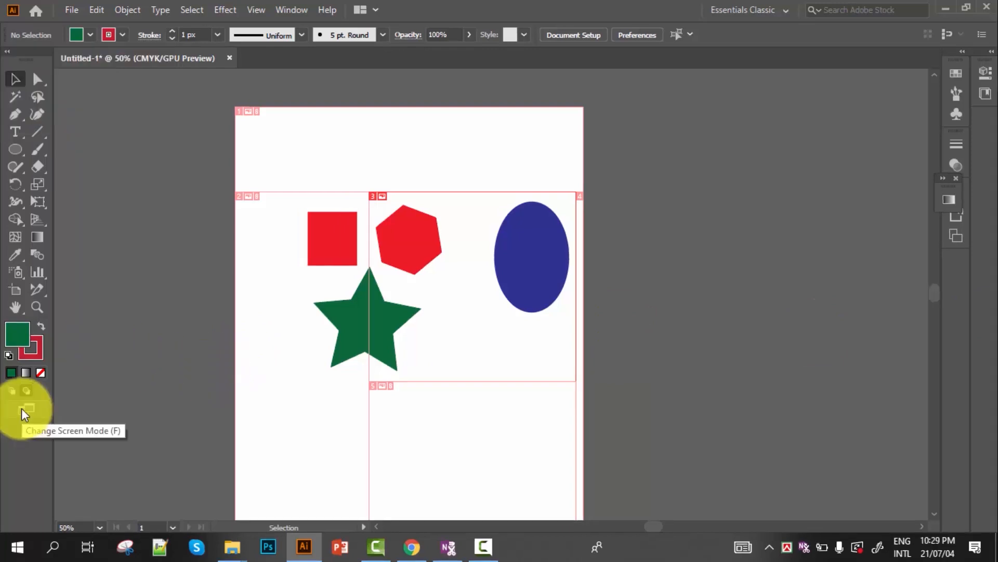
- Display the document in Full Screen Mode with Menu Bar and return to Normal Screen Mode
click(23, 406)
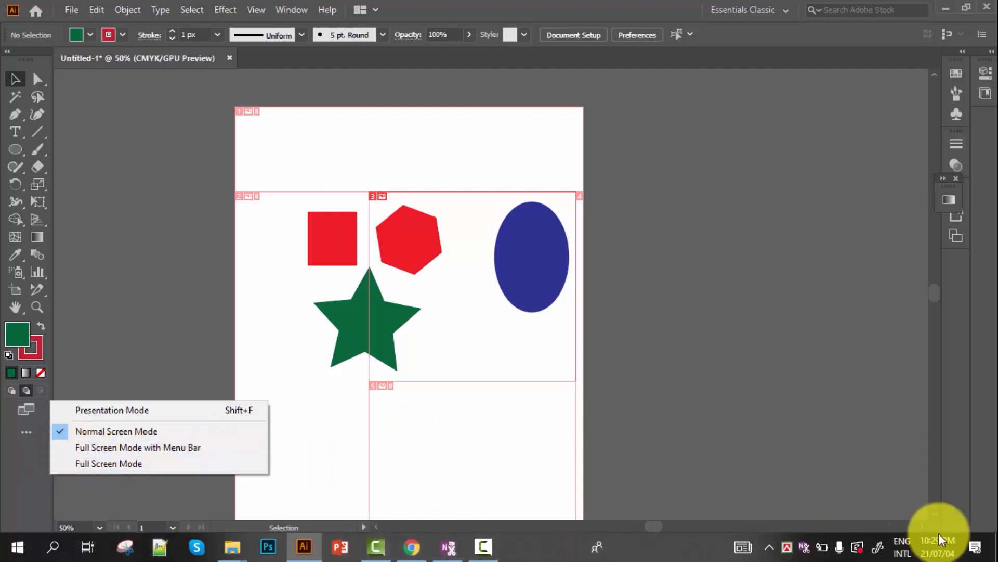
click(60, 452)
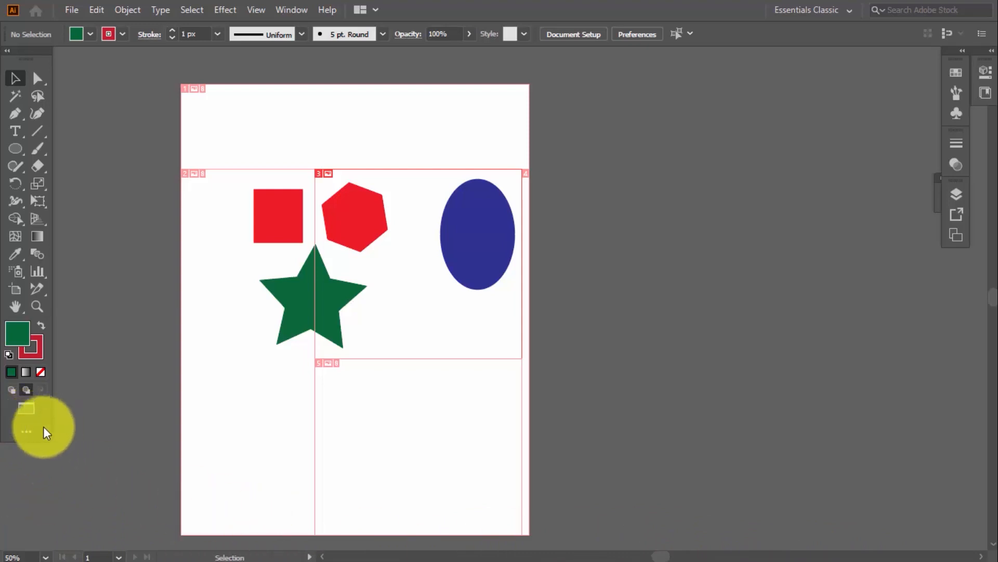
click(25, 409)
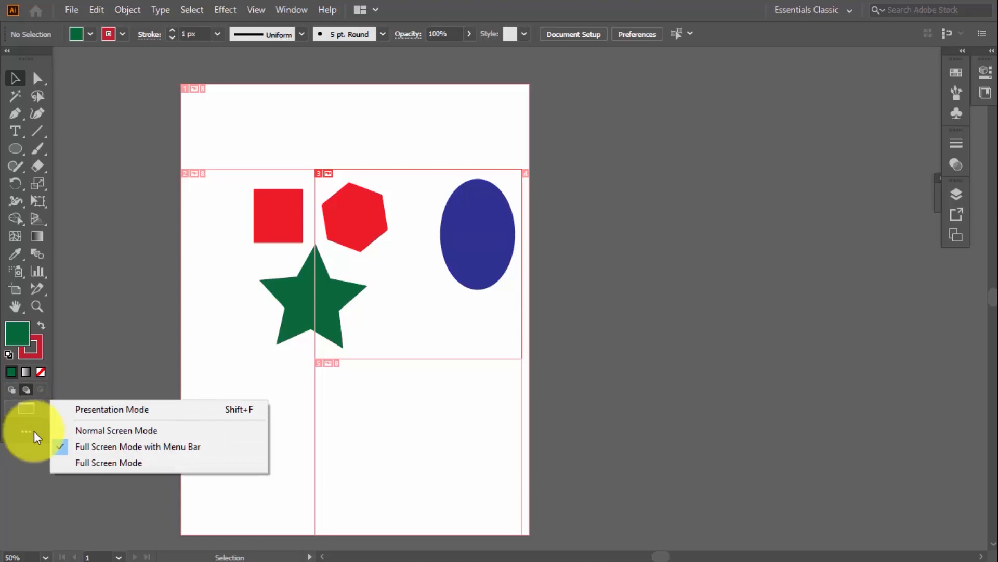
click(33, 430)
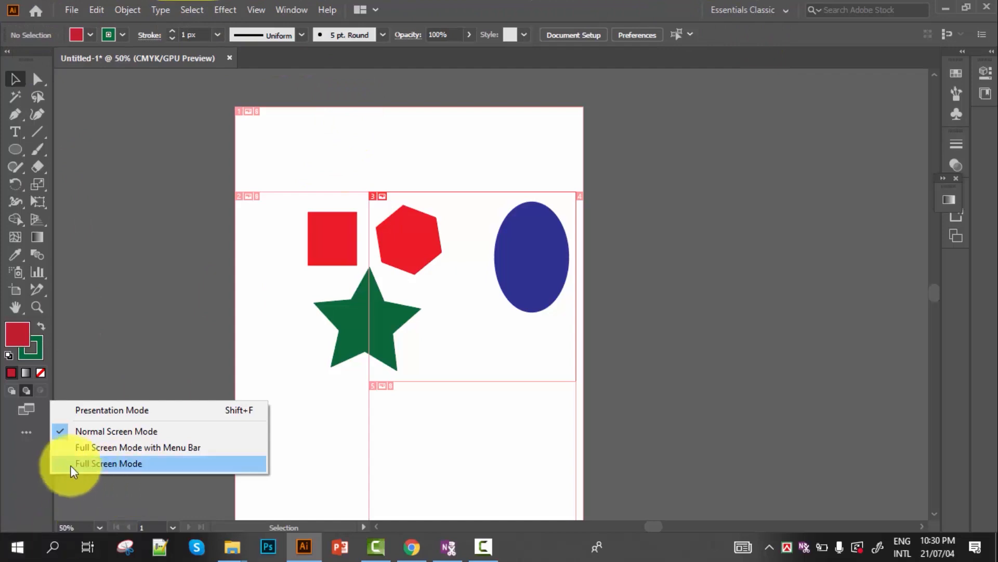
- Show the artboard in Full Screen Mode without menus and restore Normal Screen Mode
click(86, 463)
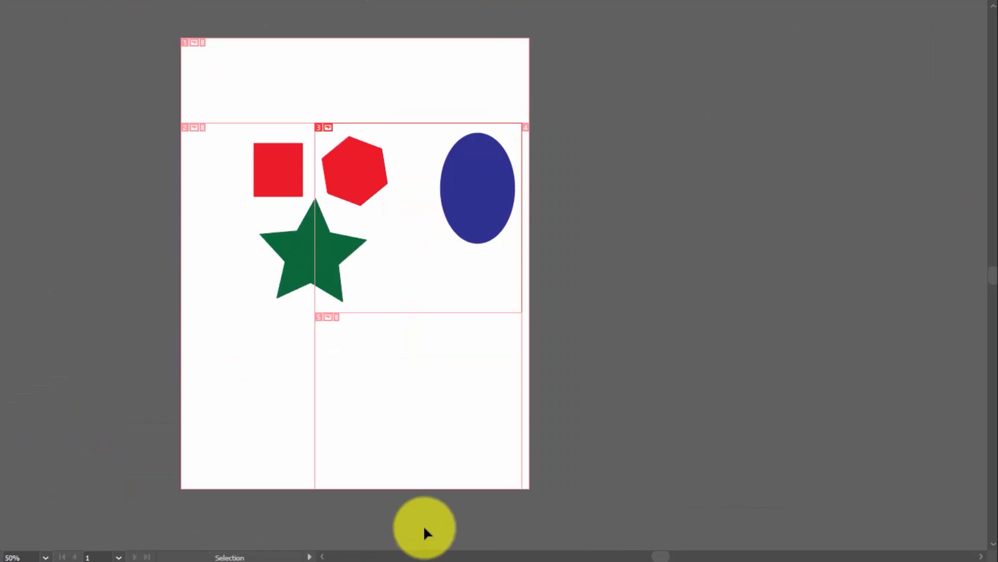
key(f)
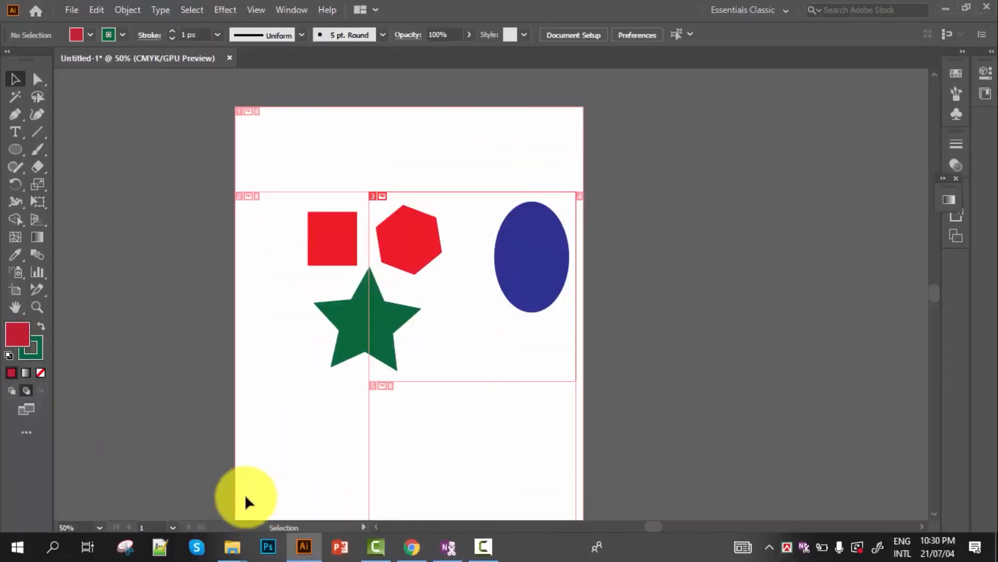